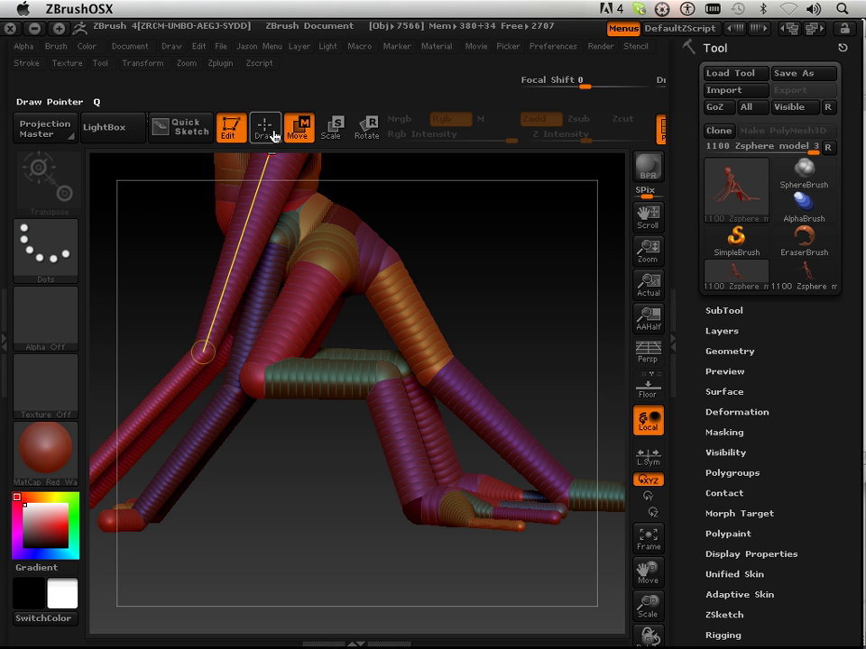
Step: Preview the posed ZSphere figure as an adaptive skin with a density of 2
click(264, 129)
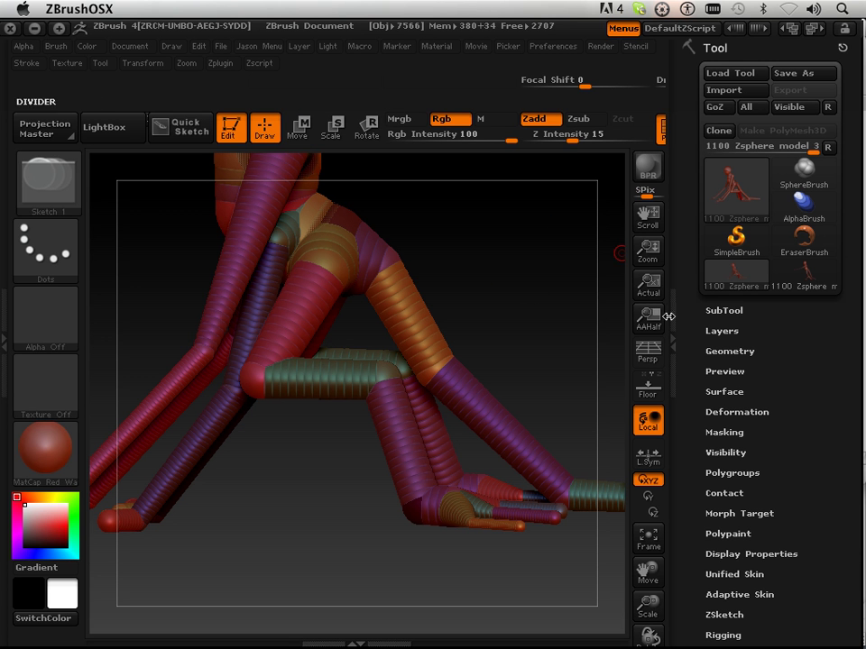
key(a)
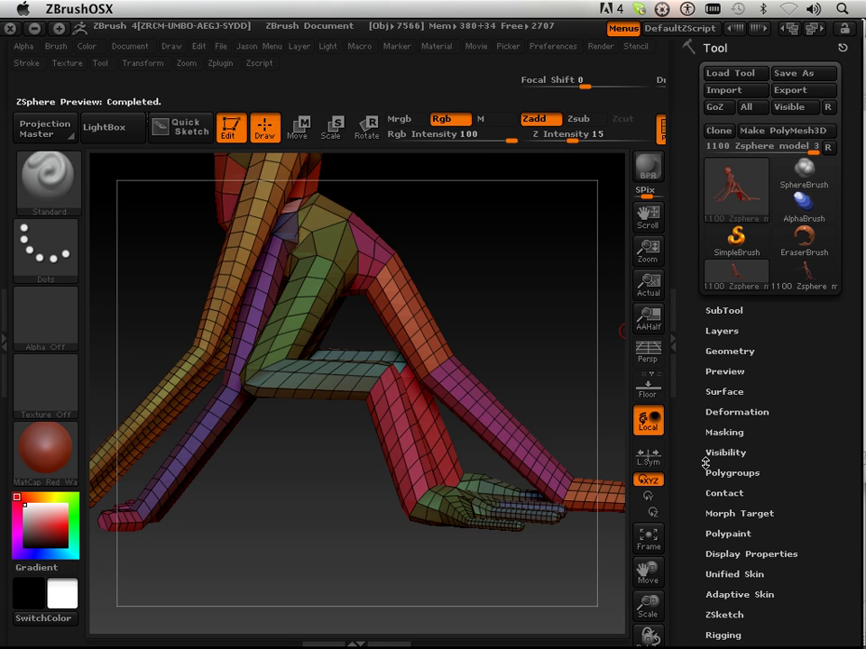
scroll(693, 502, down, 3)
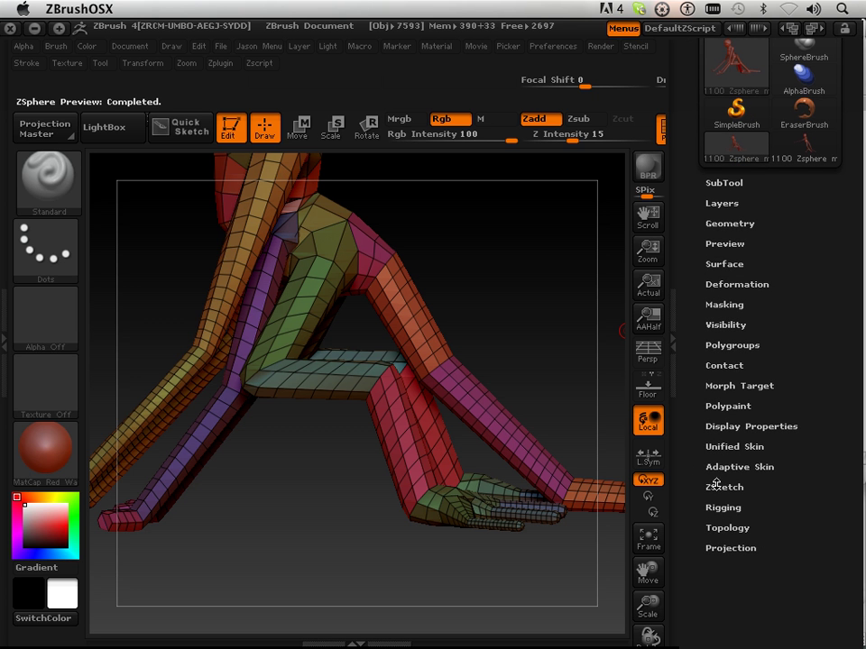
click(736, 464)
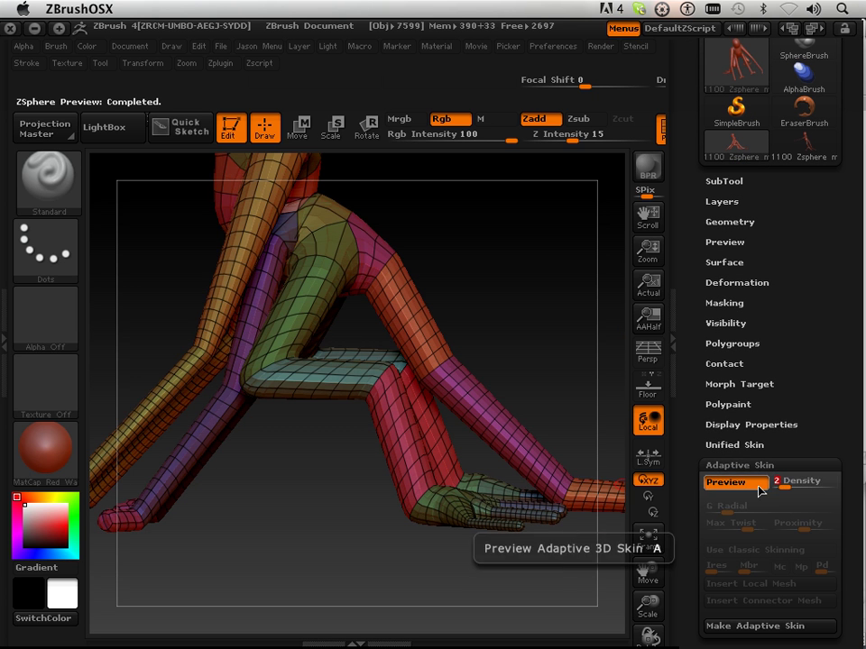
drag(381, 522, 449, 505)
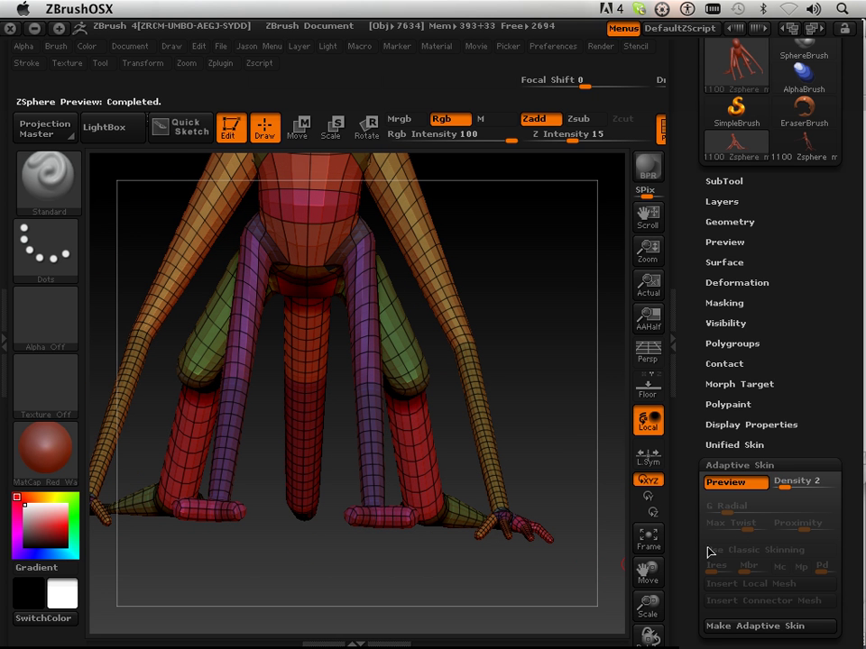
Step: Make an adaptive skin from the previewed ZSphere figure
scroll(706, 541, down, 5)
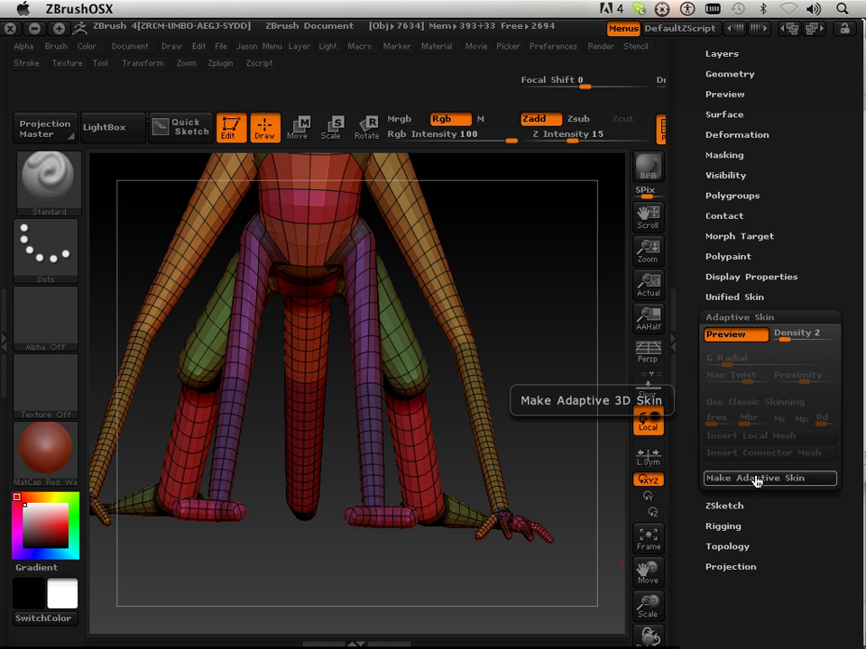
click(755, 479)
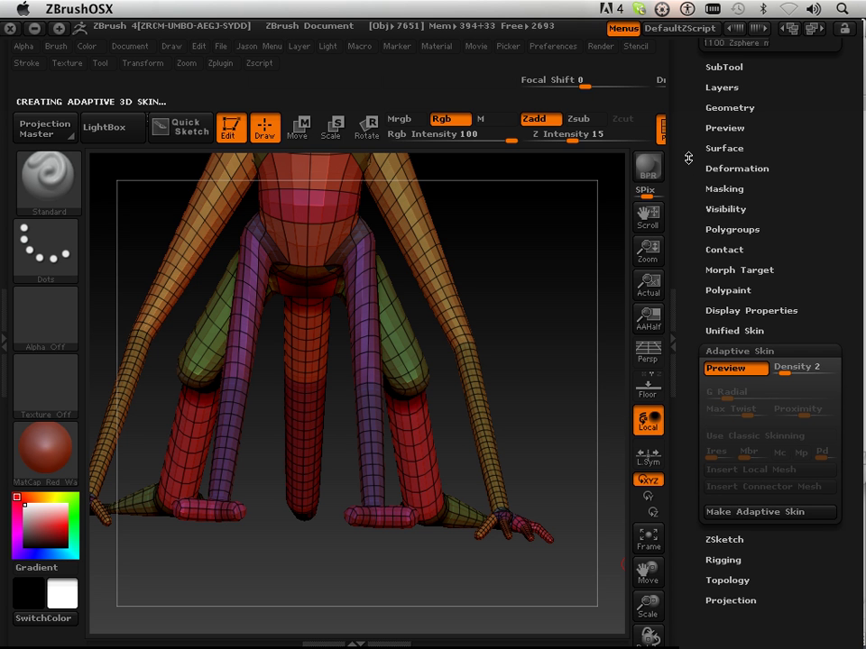
drag(692, 163, 689, 301)
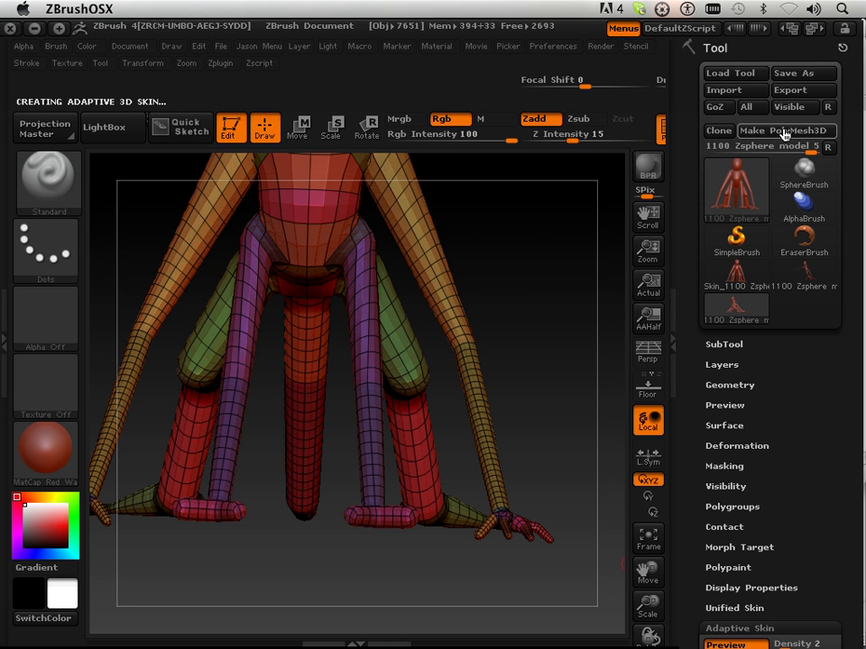
Step: Switch to the new adaptive skin tool and save it as "Skin_1100 Zsphere model 5 SKIN" in ZTool format
mouse_move(807, 288)
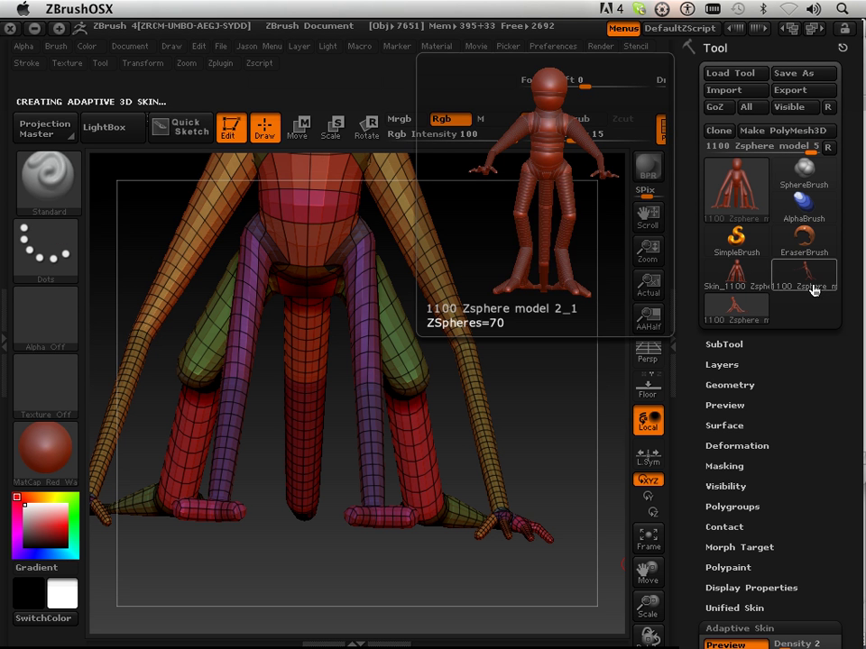
mouse_move(758, 325)
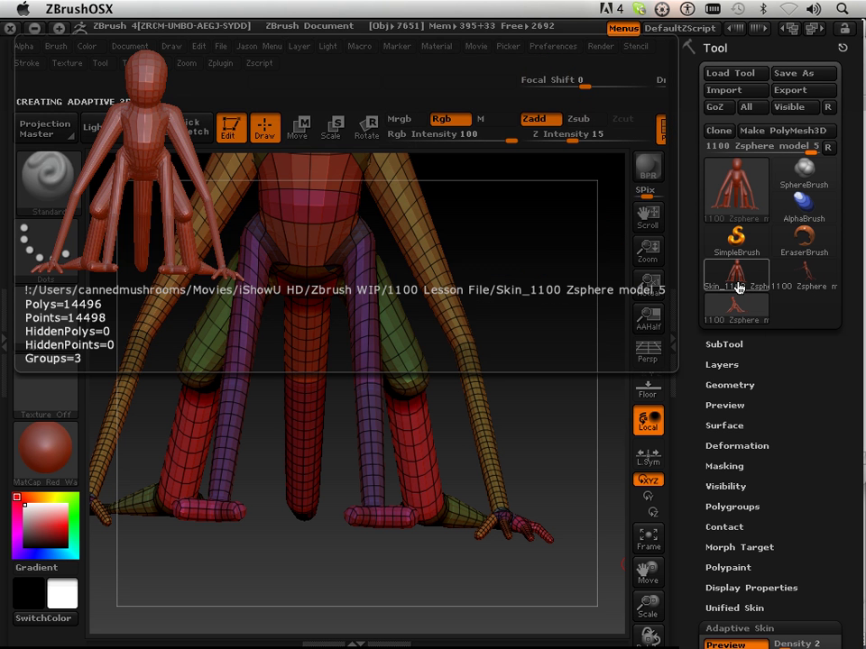
click(735, 287)
click(804, 73)
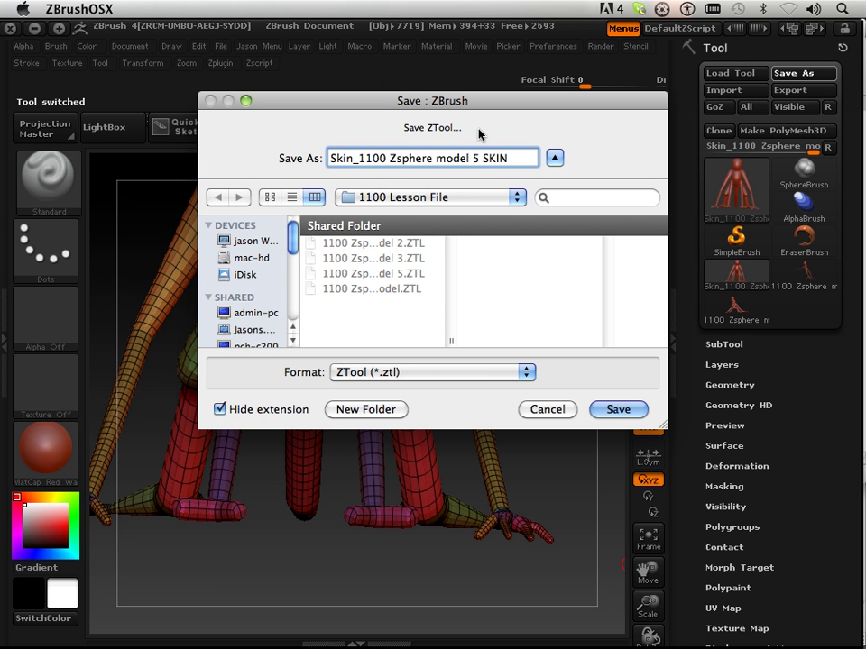
key(Return)
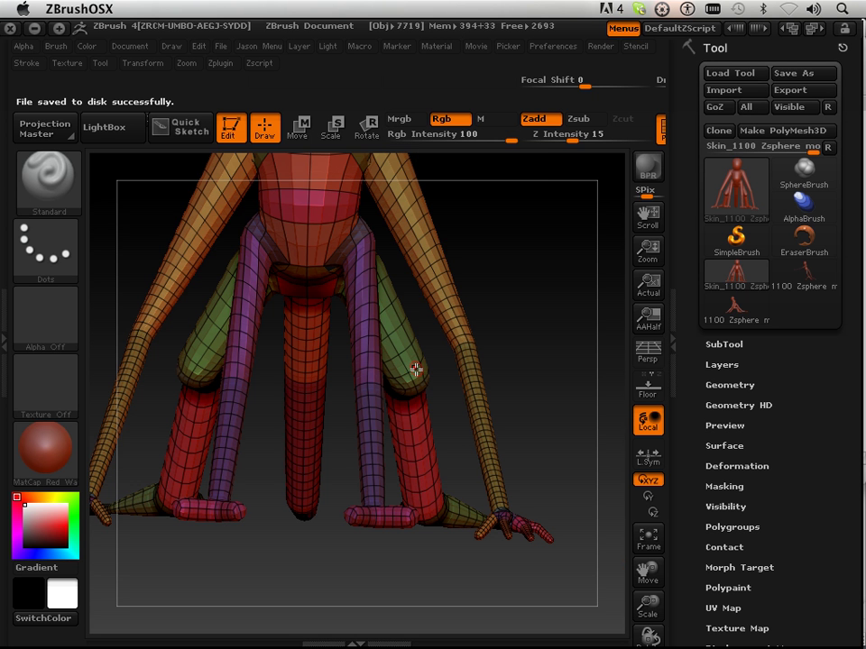
Step: Bring the whole skin figure into view and set its geometry to subdivision level 1
drag(557, 376, 471, 371)
key(shift)
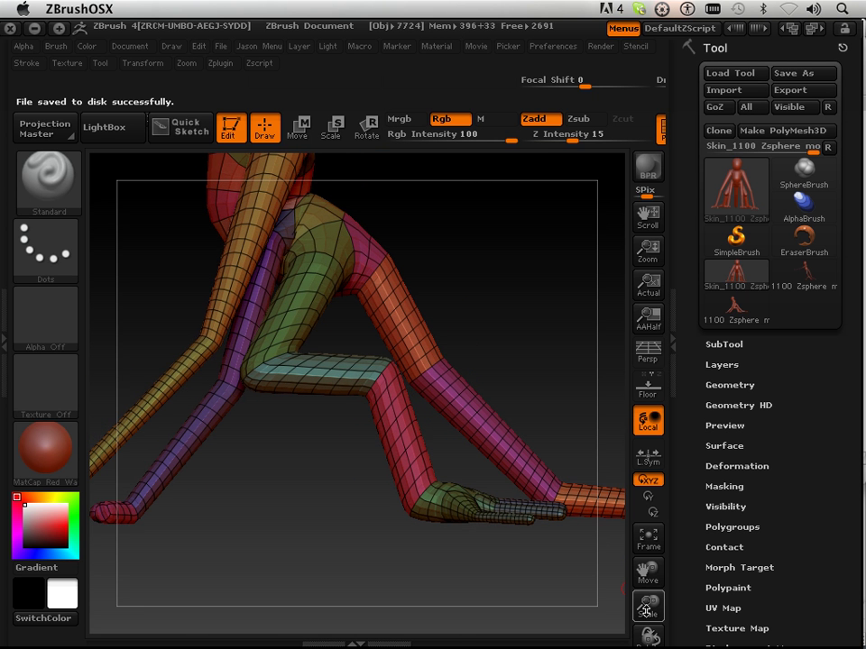
mouse_move(646, 610)
mouse_down()
mouse_move(646, 561)
mouse_move(650, 606)
mouse_up()
mouse_move(487, 453)
mouse_down()
mouse_move(483, 425)
mouse_move(492, 421)
mouse_move(574, 437)
mouse_up()
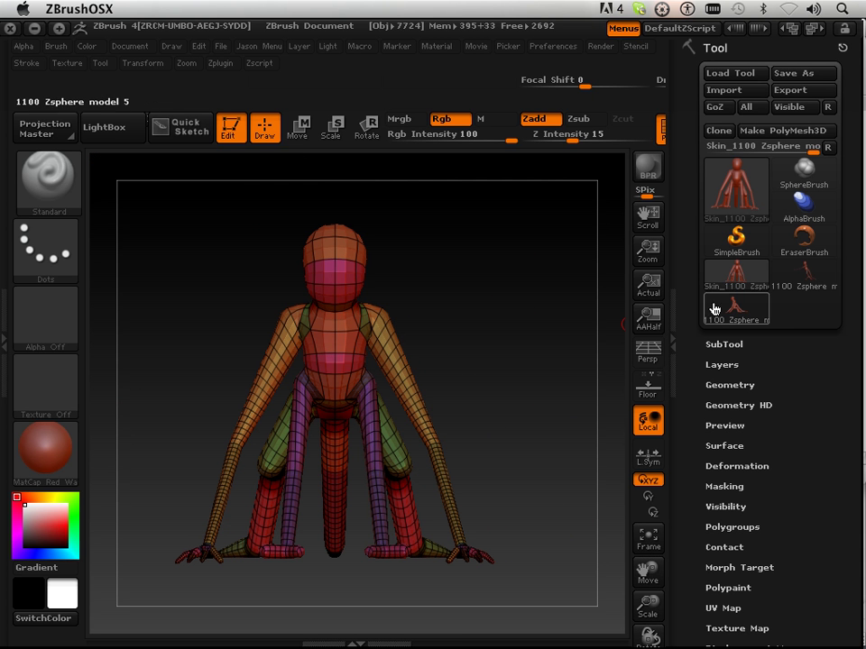
scroll(683, 334, down, 2)
click(725, 374)
scroll(727, 347, down, 3)
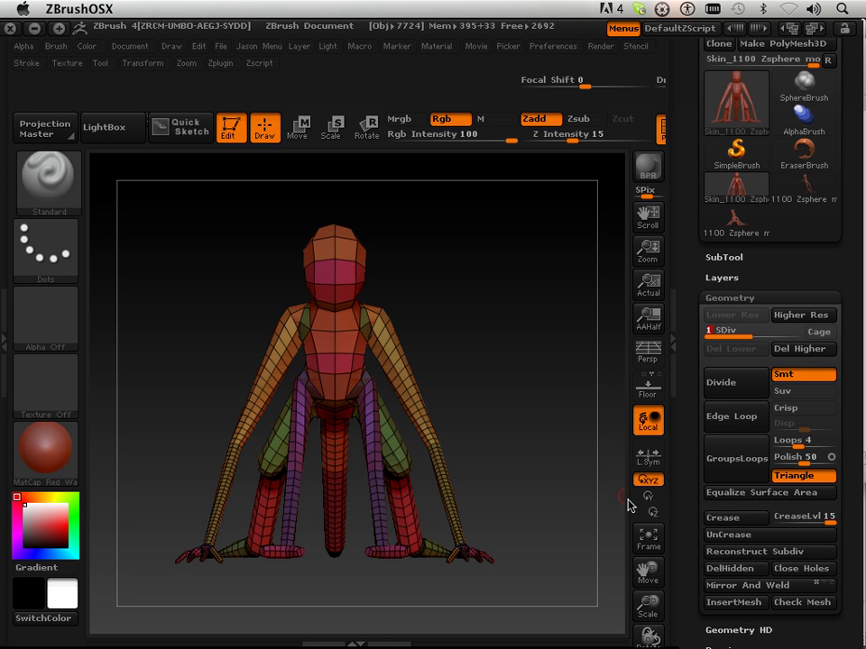
Step: Choose the Move Parts sculpting brush and frame the figure's head and torso from the side
drag(648, 603, 650, 634)
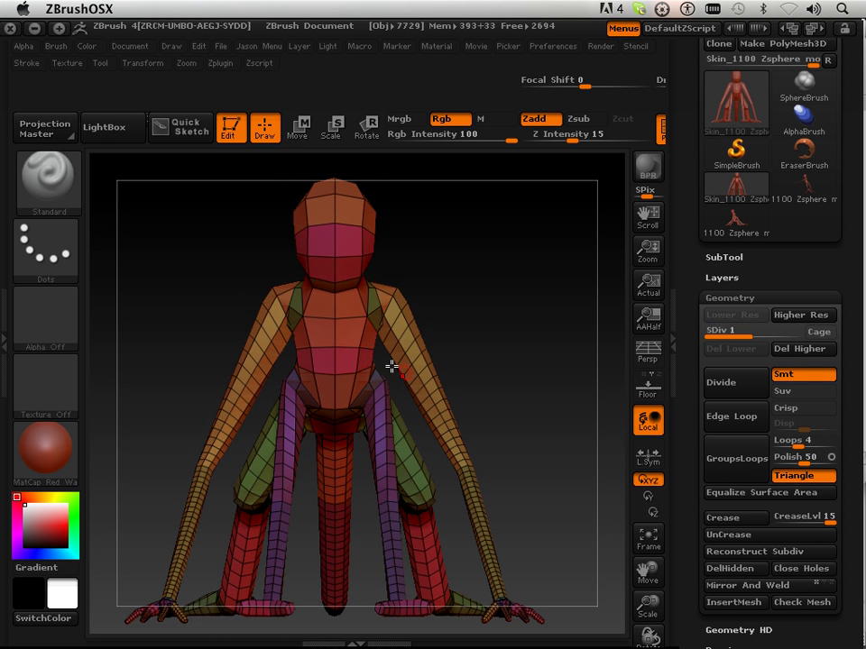
click(49, 178)
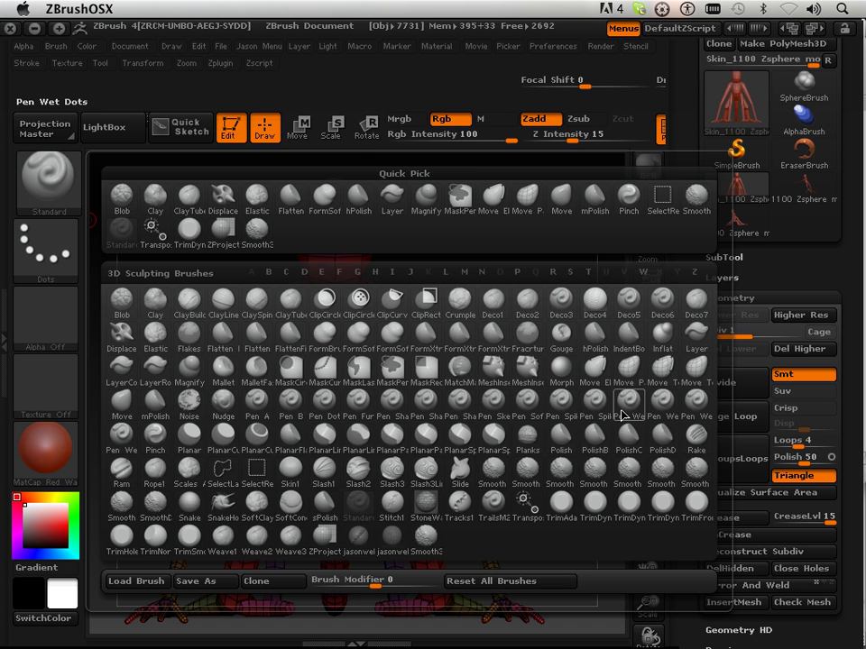
click(627, 365)
drag(555, 353, 490, 364)
drag(648, 600, 648, 632)
drag(646, 568, 538, 506)
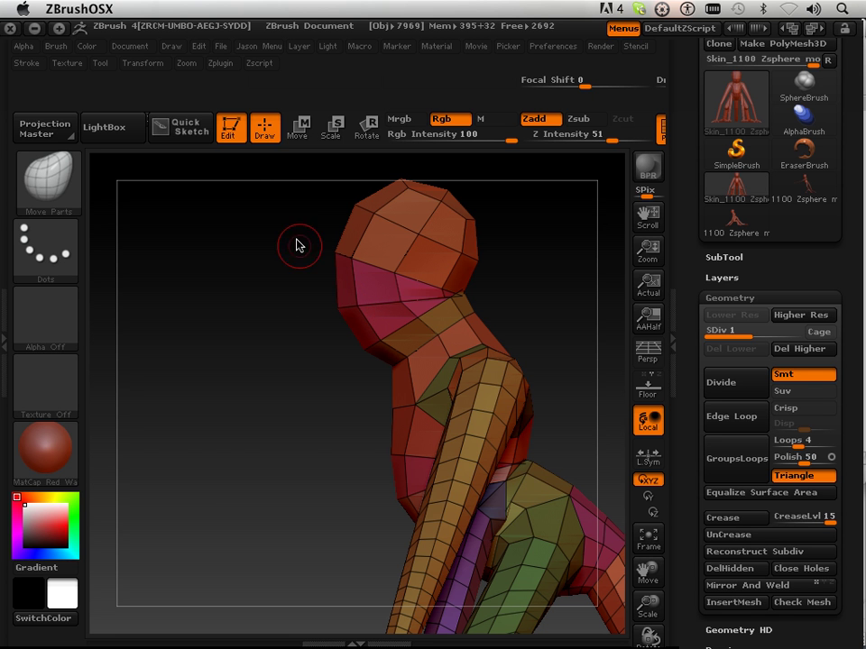
Step: Activate symmetry for sculpting the skin mesh
click(136, 63)
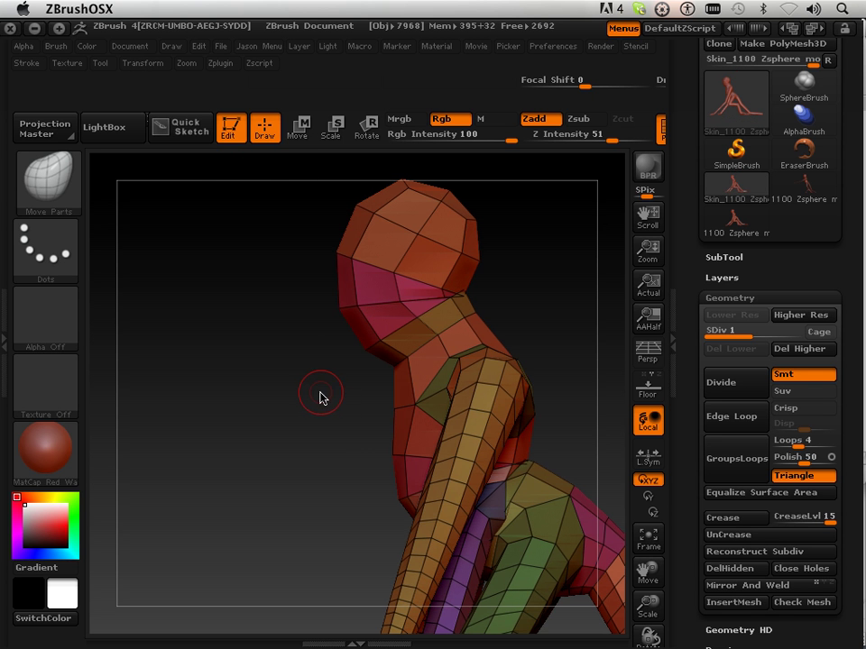
click(135, 63)
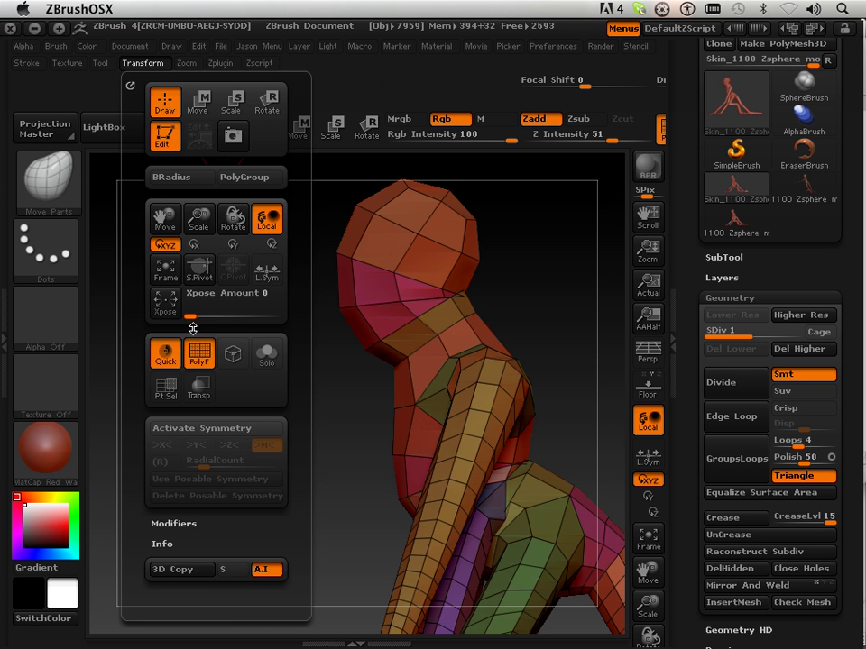
click(187, 429)
Step: Pull the lower face forward and reshape the jaw with the Move Parts brush
drag(344, 441, 384, 317)
drag(289, 476, 241, 456)
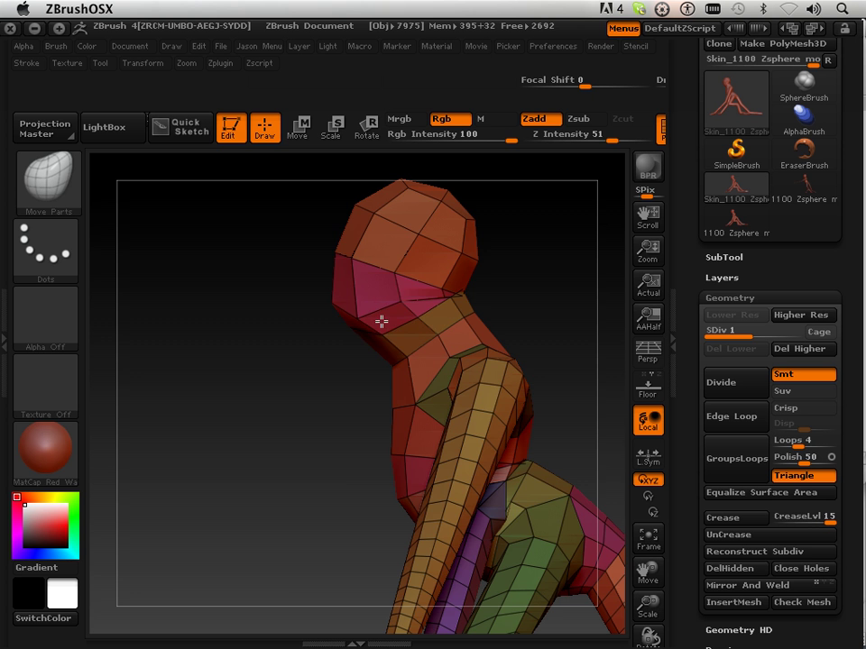
drag(293, 376, 333, 370)
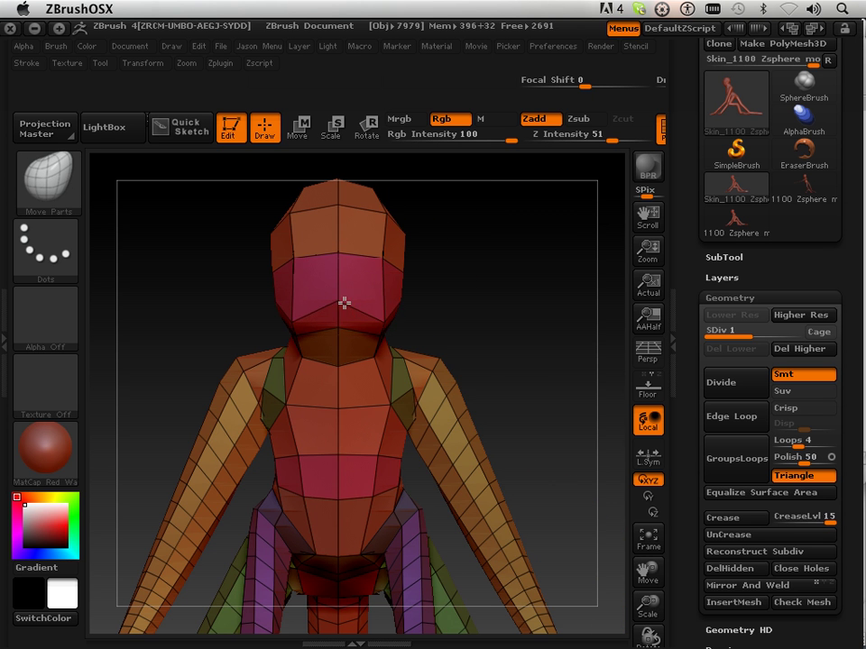
mouse_move(432, 308)
mouse_down()
mouse_move(332, 309)
mouse_move(307, 366)
mouse_move(384, 315)
mouse_up()
mouse_move(403, 276)
mouse_down()
mouse_move(427, 278)
mouse_move(394, 276)
mouse_move(439, 286)
mouse_move(443, 305)
mouse_up()
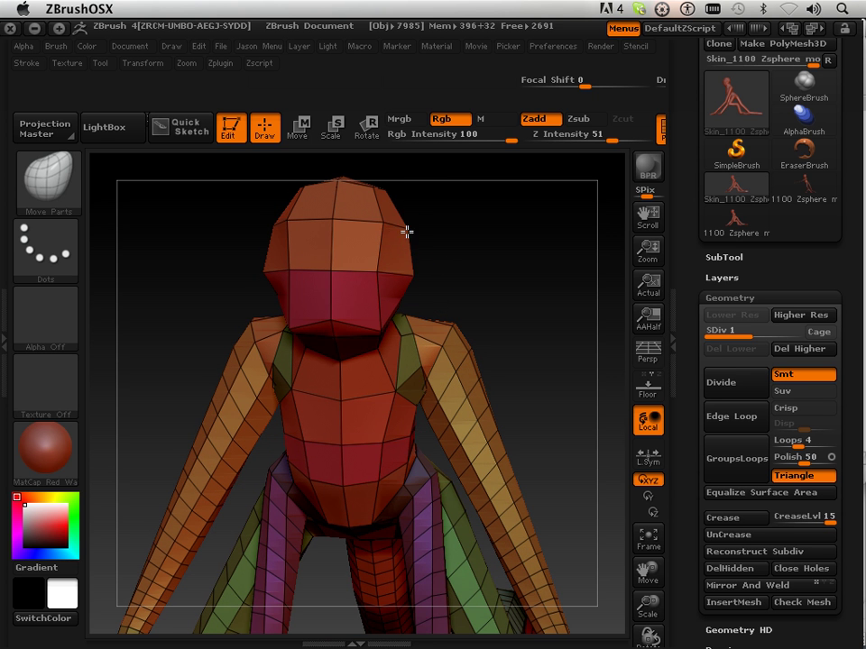
Step: Raise the brow line across the front of the head and adjust the temples with the Move Parts brush
drag(402, 230, 437, 259)
mouse_move(387, 252)
mouse_down()
mouse_move(386, 217)
mouse_move(384, 235)
mouse_up()
drag(341, 247, 342, 233)
drag(419, 246, 389, 268)
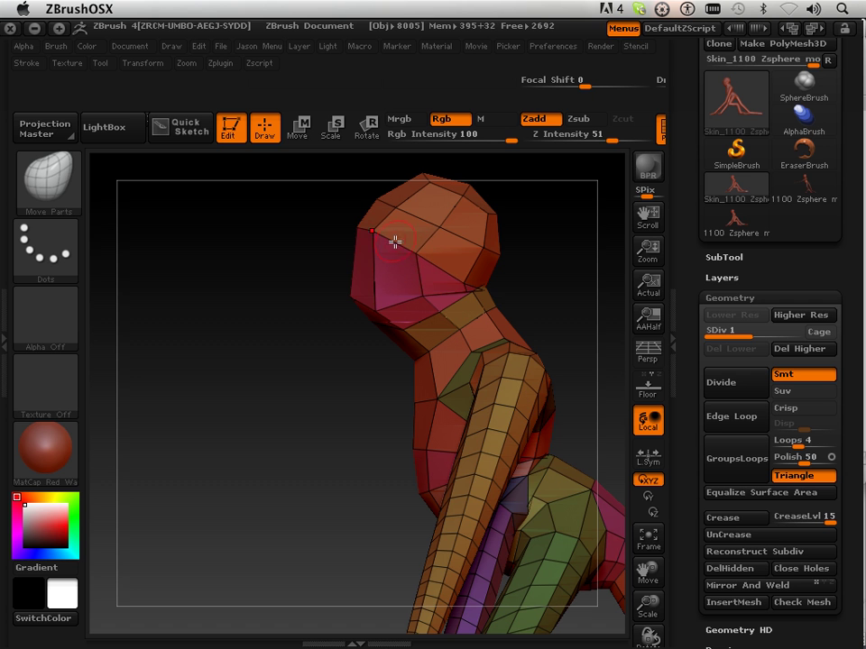
Step: Reshape the nape of the neck and smooth the throat where it meets the chest
mouse_move(470, 288)
mouse_down()
mouse_move(512, 289)
mouse_move(457, 294)
mouse_move(489, 311)
mouse_move(529, 294)
mouse_move(487, 317)
mouse_move(497, 321)
mouse_move(456, 321)
mouse_move(522, 316)
mouse_move(516, 323)
mouse_up()
key(shift)
key(shift)
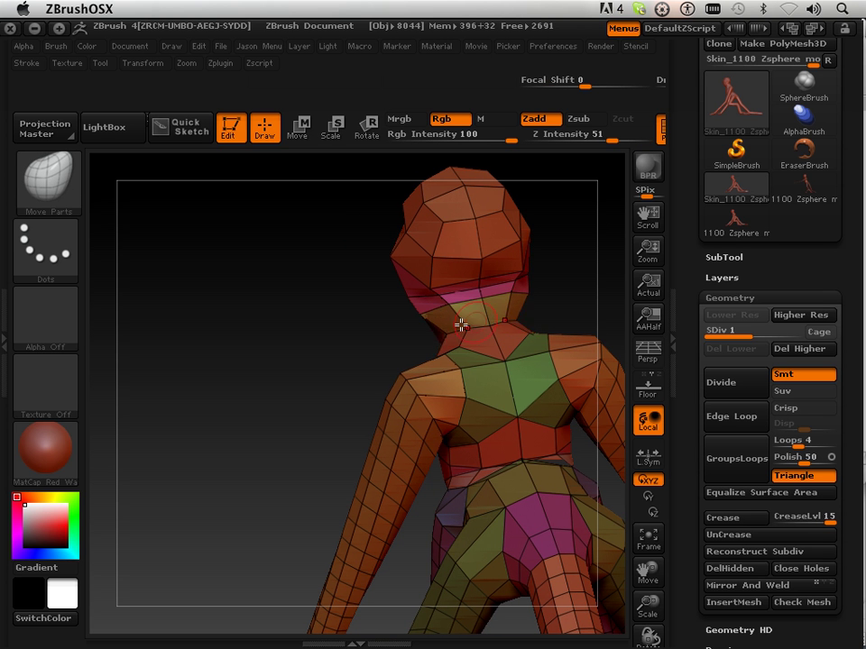
drag(357, 350, 391, 338)
key(shift)
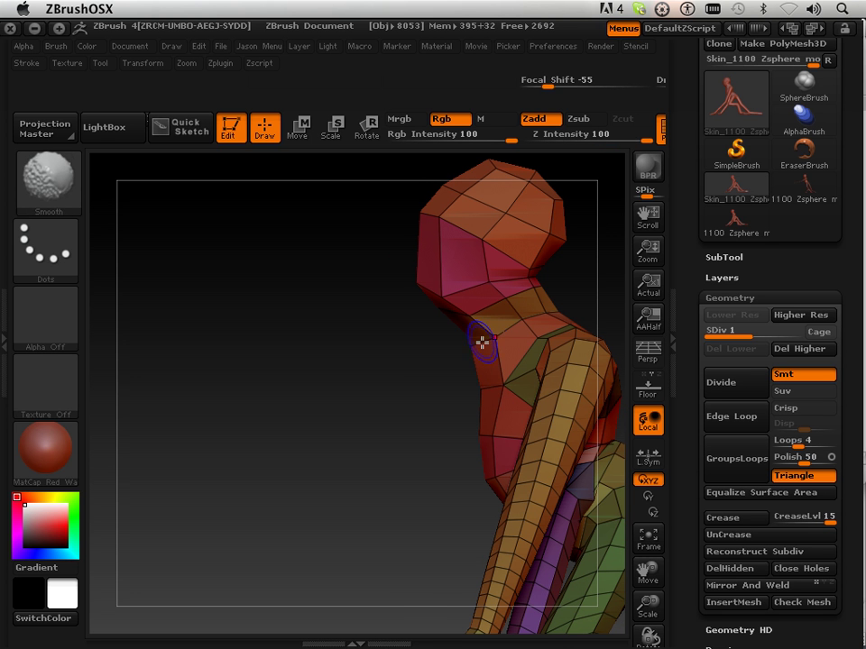
drag(482, 343, 472, 344)
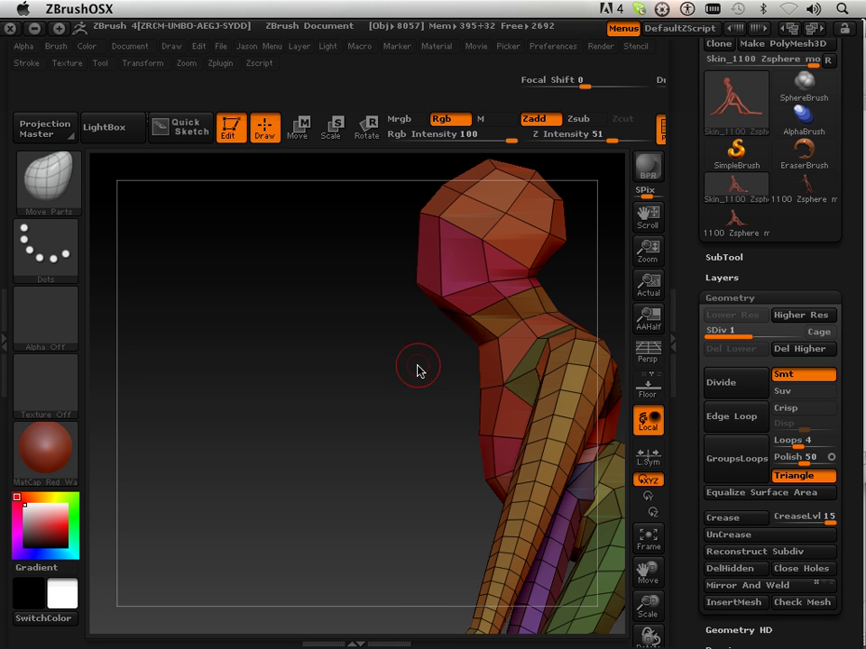
Step: Adjust the back of the head and the chin in profile with the Move Parts brush
mouse_move(648, 571)
mouse_down()
mouse_move(576, 564)
mouse_move(538, 484)
mouse_up()
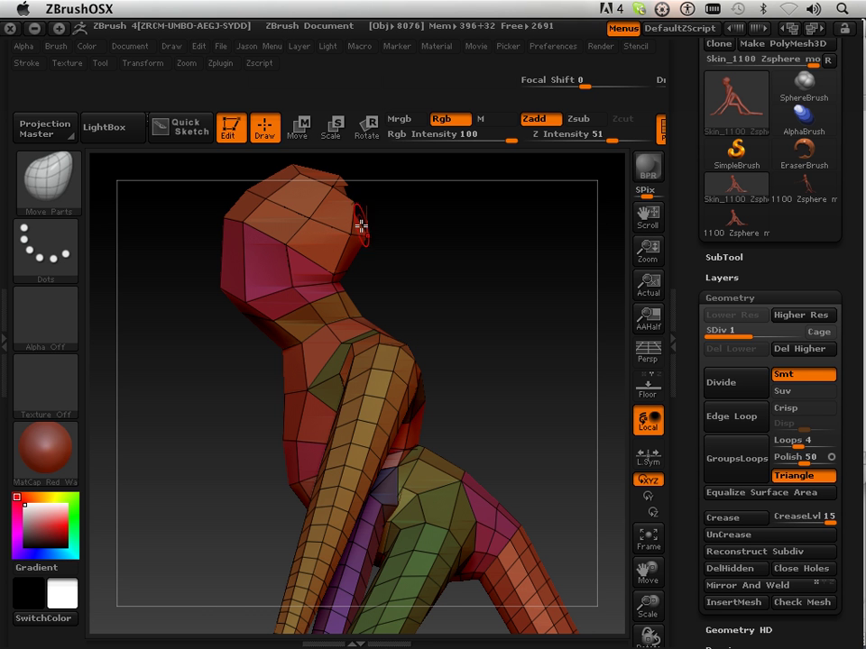
mouse_move(379, 231)
mouse_down()
mouse_move(374, 178)
mouse_move(377, 207)
mouse_move(201, 278)
mouse_move(238, 340)
mouse_up()
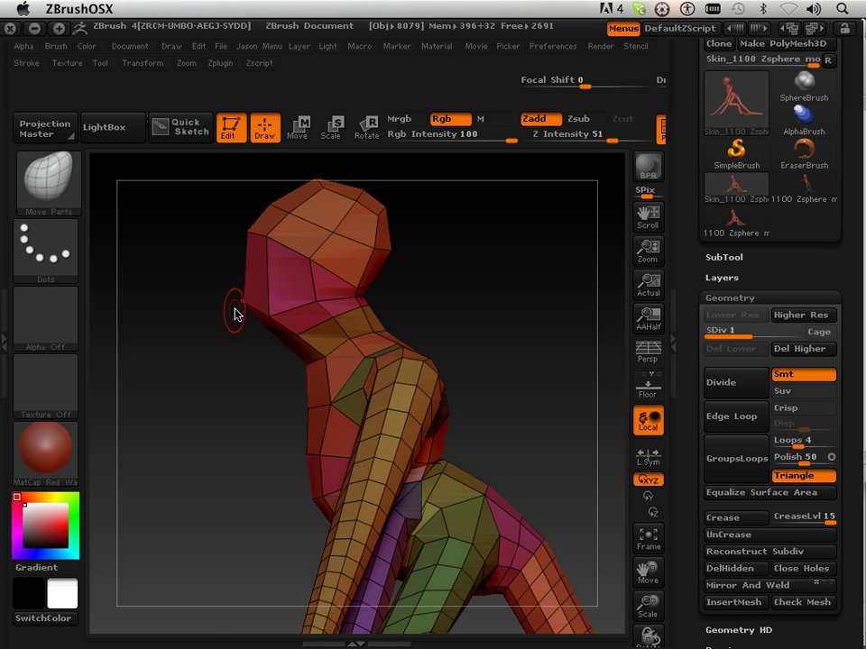
mouse_move(522, 464)
mouse_down()
mouse_move(562, 460)
mouse_move(431, 447)
mouse_move(522, 393)
mouse_move(391, 422)
mouse_move(509, 409)
mouse_move(330, 408)
mouse_move(326, 420)
mouse_move(323, 395)
mouse_move(338, 443)
mouse_move(339, 421)
mouse_move(339, 430)
mouse_up()
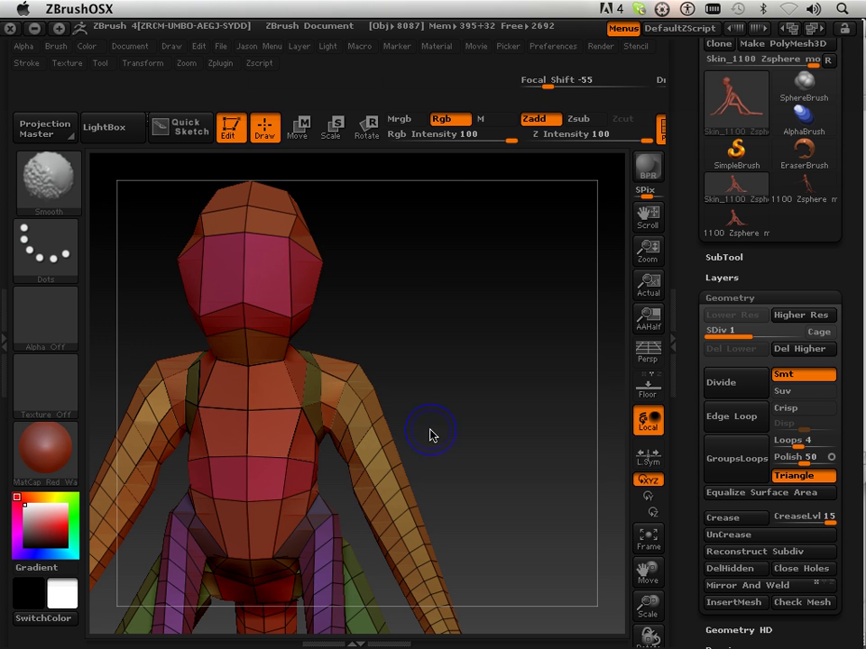
Step: Smooth the shoulders and upper arms into rounder forms with the Smooth brush
shift+drag(451, 414, 344, 481)
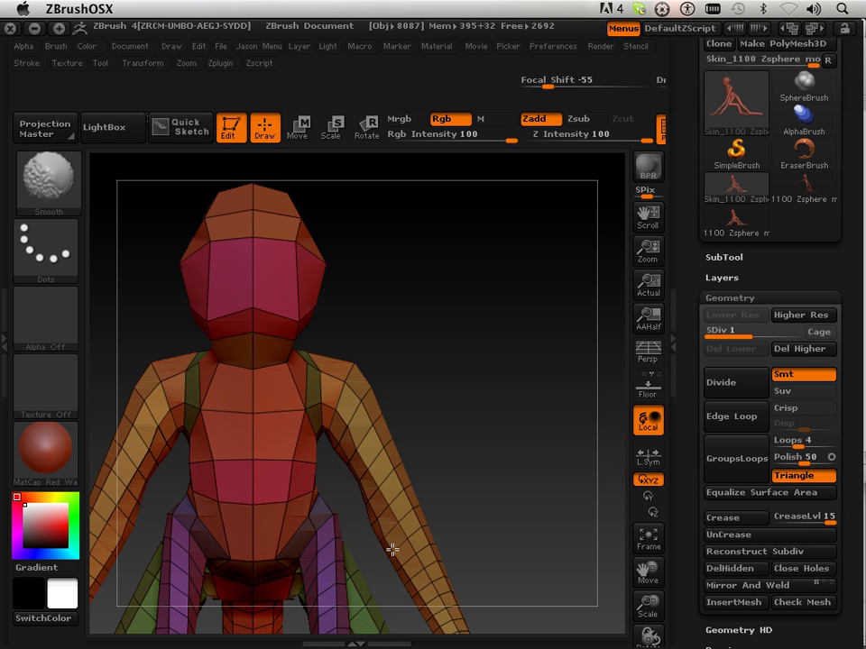
mouse_move(404, 495)
mouse_down()
mouse_move(458, 437)
mouse_move(504, 428)
mouse_move(428, 443)
mouse_up()
key(shift)
key(shift)
mouse_move(353, 457)
shift+mouse_down()
mouse_move(328, 433)
mouse_move(330, 382)
mouse_move(348, 373)
mouse_move(302, 383)
mouse_move(308, 397)
shift+mouse_up()
drag(437, 385, 371, 397)
key(shift)
mouse_move(321, 423)
mouse_down()
mouse_move(303, 415)
mouse_move(387, 430)
mouse_move(429, 423)
mouse_move(428, 394)
mouse_move(306, 433)
mouse_move(303, 367)
mouse_up()
Step: Try to smooth the sides of the head from behind
mouse_move(177, 454)
mouse_down()
mouse_move(270, 448)
mouse_move(384, 409)
mouse_move(331, 416)
mouse_move(386, 361)
mouse_move(392, 390)
mouse_move(508, 350)
mouse_move(563, 343)
mouse_move(522, 338)
mouse_up()
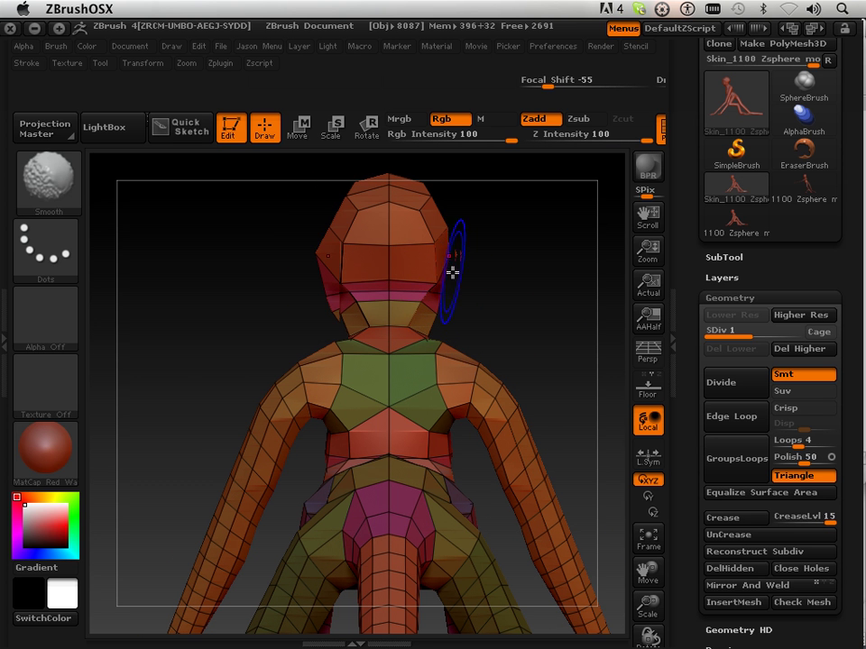
shift+drag(314, 255, 317, 278)
drag(239, 336, 407, 324)
Step: Undo the last smoothing strokes on the head
key(ctrl)
key(ctrl+z)
key(ctrl+z)
key(ctrl+z)
key(ctrl+z)
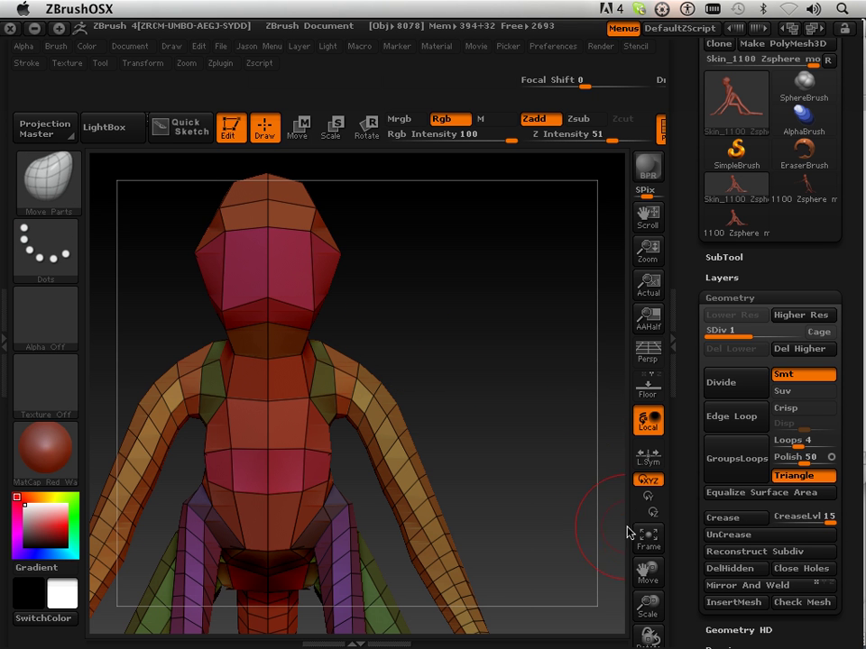
drag(643, 571, 472, 419)
drag(647, 564, 640, 626)
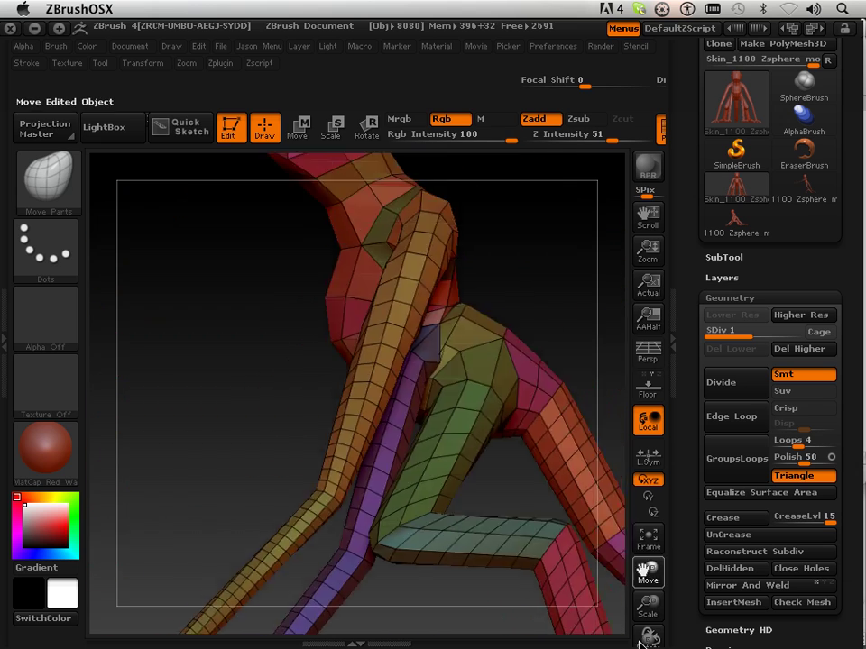
mouse_move(582, 311)
mouse_down()
mouse_move(559, 318)
mouse_move(553, 339)
mouse_move(438, 354)
mouse_up()
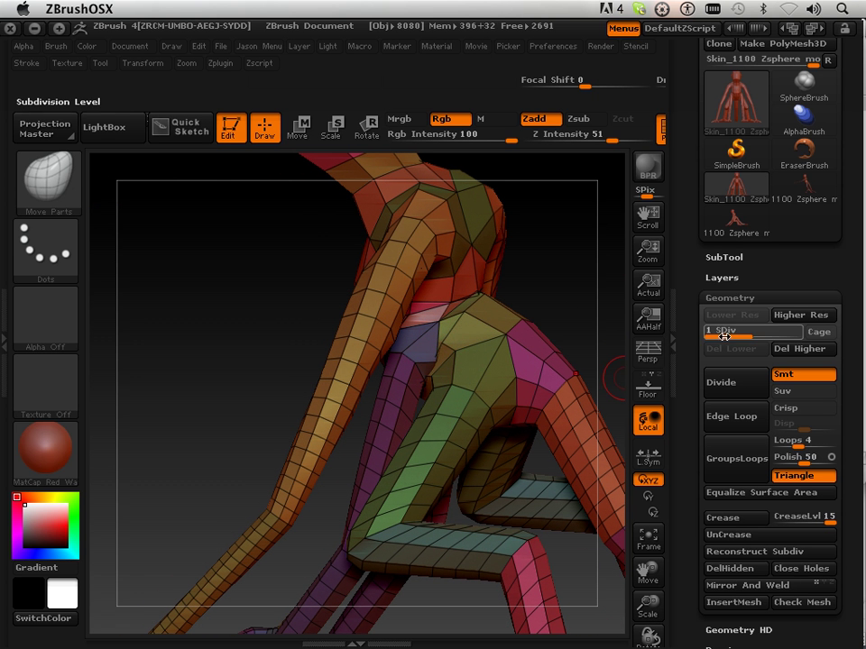
Step: Raise the mesh to subdivision level 2 and smooth the waist and upper hip with the Smooth brush
drag(712, 335, 768, 337)
key(shift)
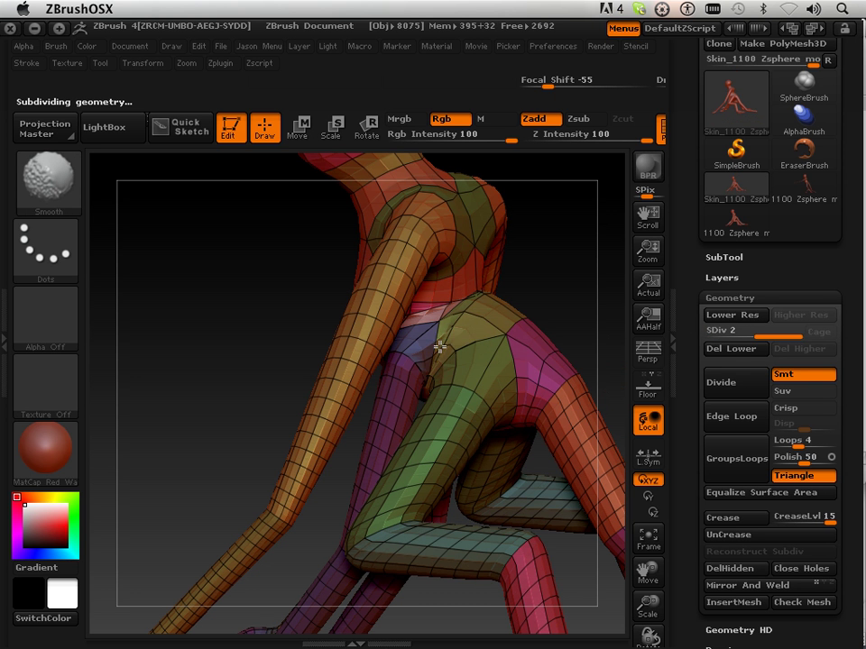
shift+drag(429, 379, 433, 366)
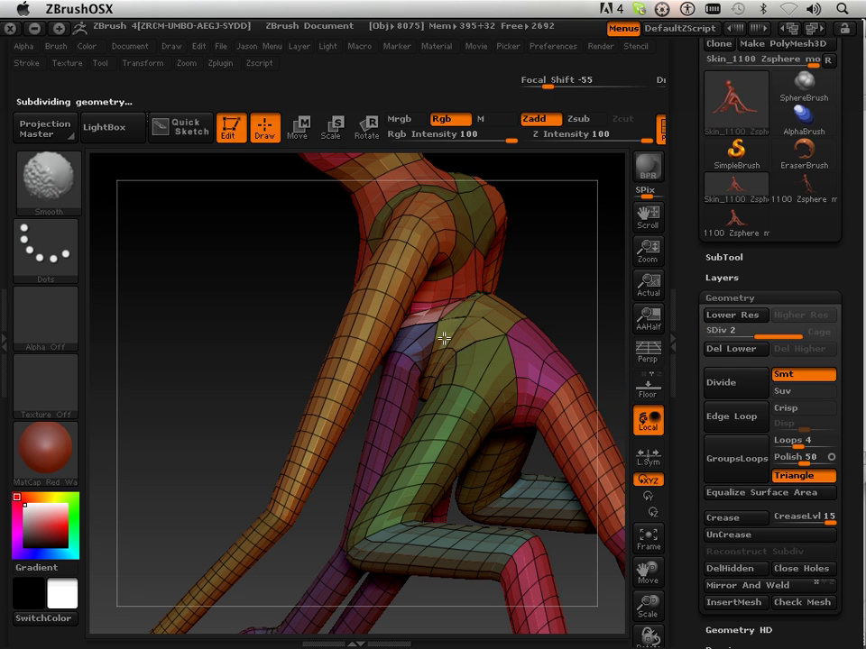
drag(454, 323, 446, 304)
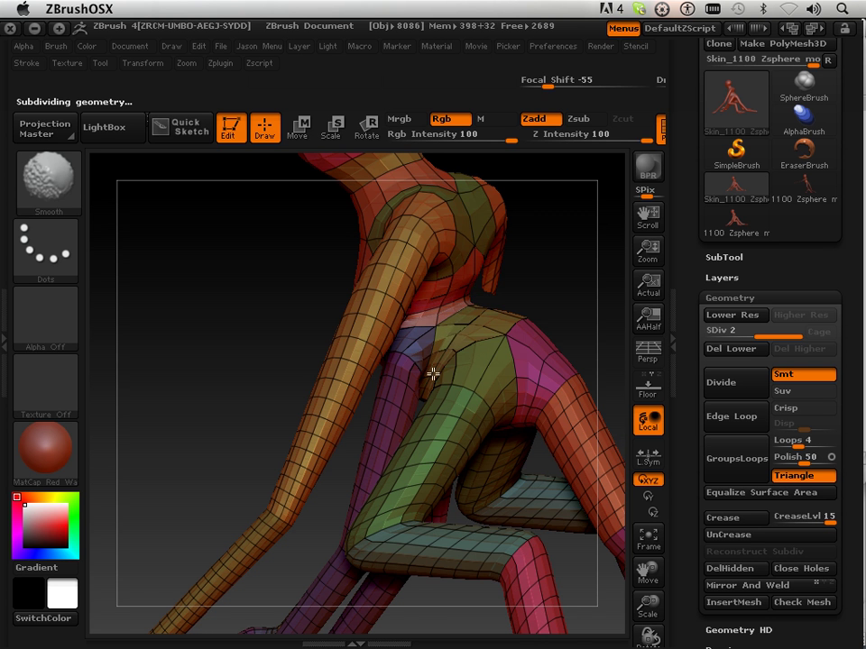
Step: Smooth the hip joint and the area around the base of the tail in side view
mouse_move(219, 377)
mouse_down()
mouse_move(290, 354)
mouse_move(409, 341)
mouse_up()
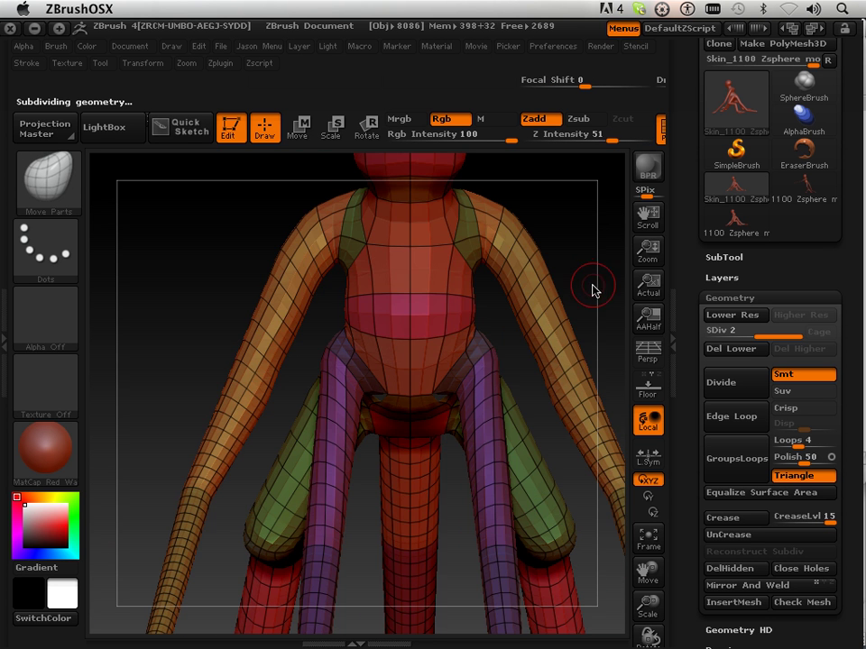
drag(586, 286, 544, 275)
mouse_move(452, 316)
shift+mouse_down()
mouse_move(441, 335)
mouse_move(453, 317)
mouse_move(439, 307)
mouse_move(497, 274)
mouse_move(483, 309)
shift+mouse_up()
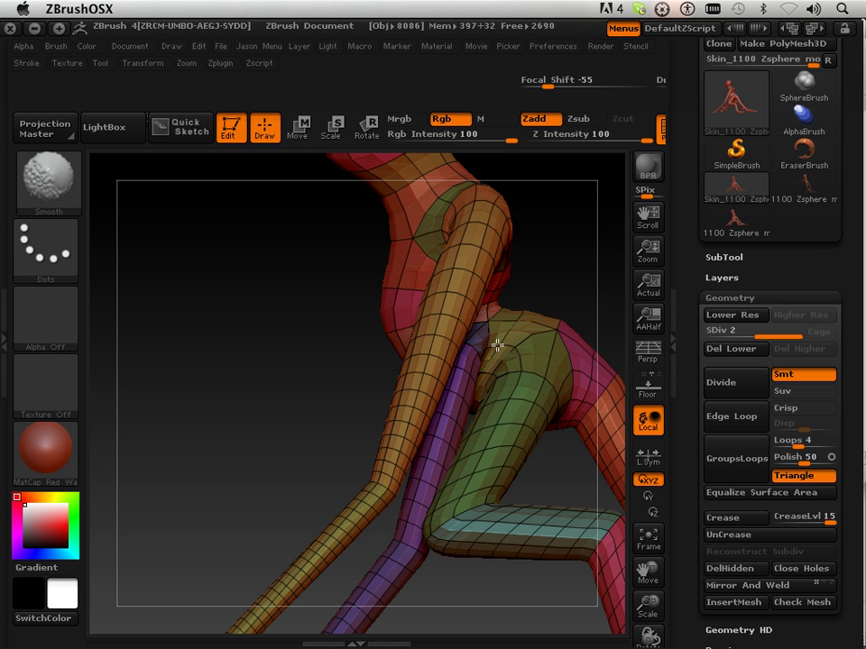
click(638, 543)
drag(644, 568, 663, 606)
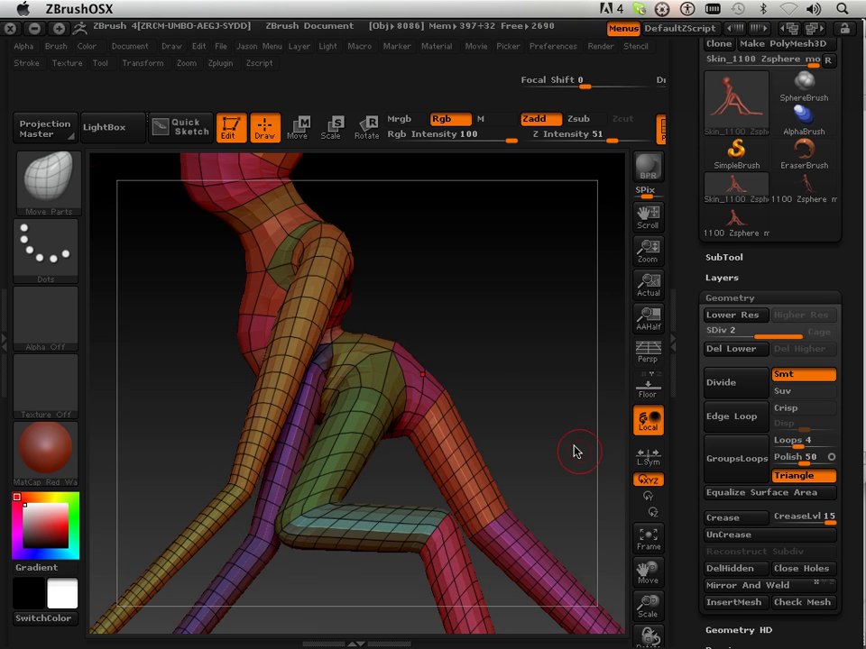
drag(536, 397, 491, 469)
shift+drag(409, 341, 414, 346)
Step: Smooth the underside of the pelvis and the tops of the middle legs where they join the body
mouse_move(424, 474)
mouse_down()
mouse_move(410, 427)
mouse_move(404, 265)
mouse_move(460, 170)
mouse_move(480, 193)
mouse_move(440, 285)
mouse_up()
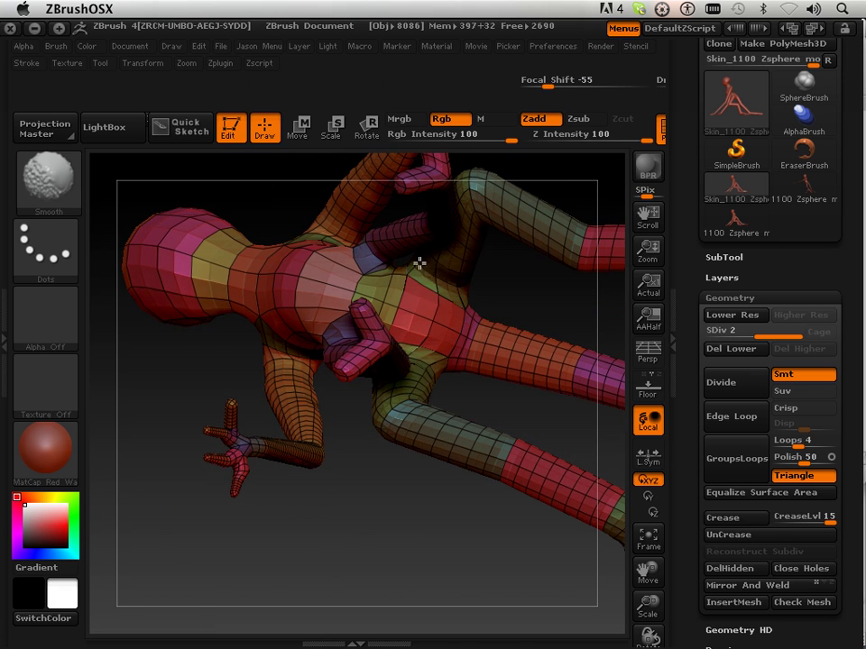
mouse_move(499, 314)
mouse_down()
mouse_move(487, 313)
mouse_move(425, 396)
mouse_move(444, 368)
mouse_up()
mouse_move(495, 567)
mouse_down()
mouse_move(418, 381)
mouse_move(411, 327)
mouse_move(381, 281)
mouse_move(325, 257)
mouse_move(392, 234)
mouse_up()
key(shift)
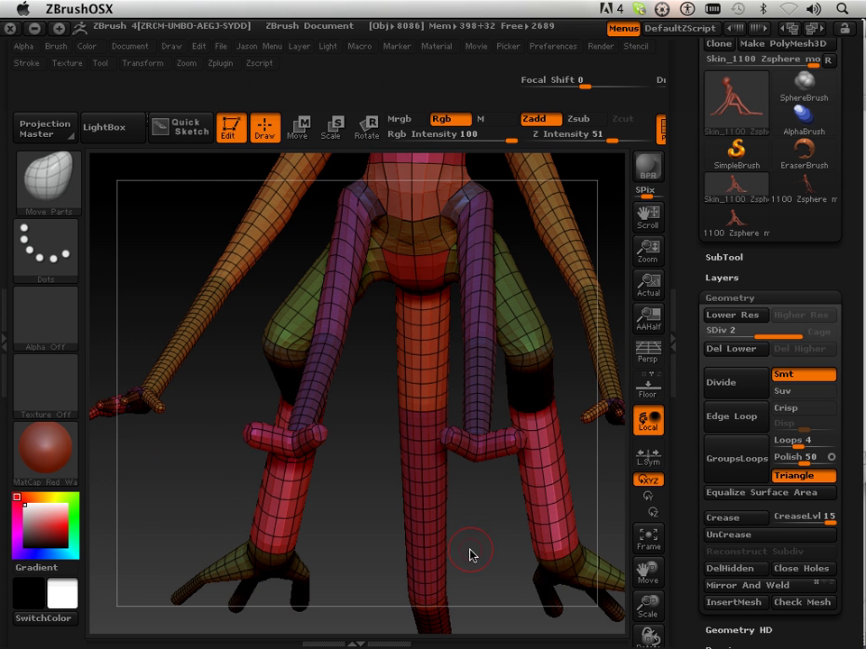
mouse_move(499, 570)
mouse_down()
mouse_move(479, 572)
mouse_move(491, 578)
mouse_up()
key(shift)
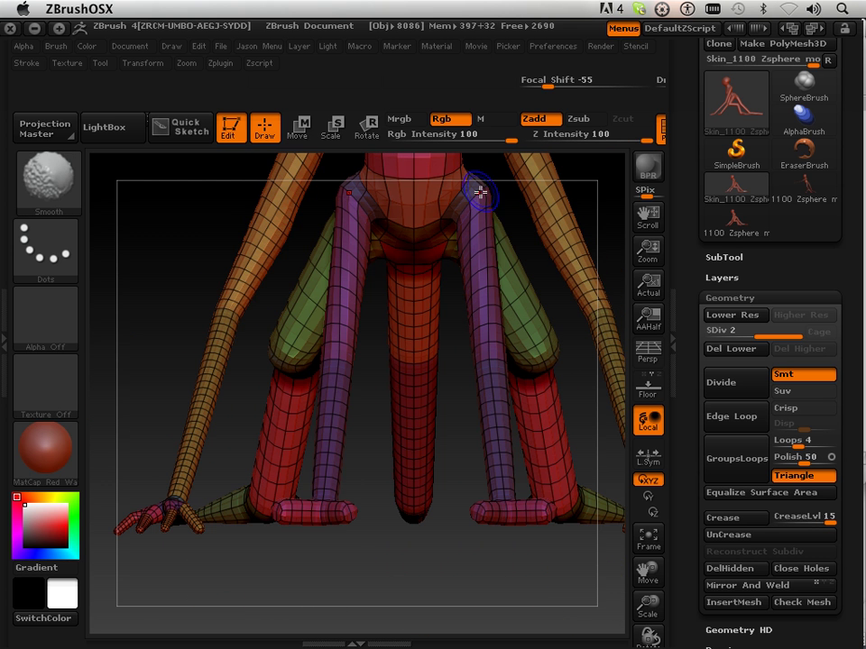
shift+click(484, 188)
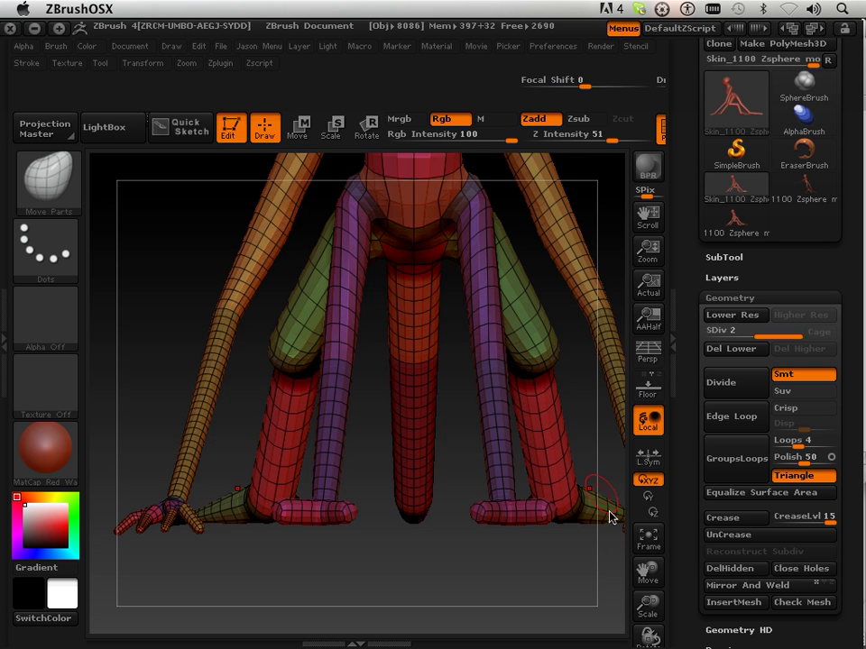
Step: Try to smooth the rear of the body along the tail with the Smooth brush
mouse_move(647, 607)
mouse_down()
mouse_move(646, 594)
mouse_move(605, 631)
mouse_up()
drag(564, 379, 514, 386)
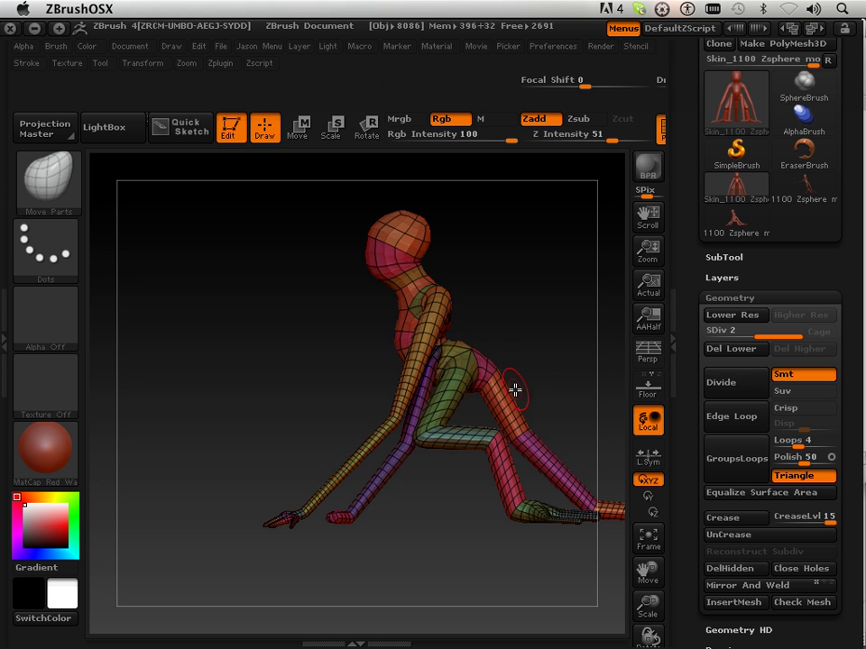
mouse_move(523, 365)
mouse_down()
mouse_move(499, 357)
mouse_move(354, 381)
mouse_move(348, 371)
mouse_up()
key(shift)
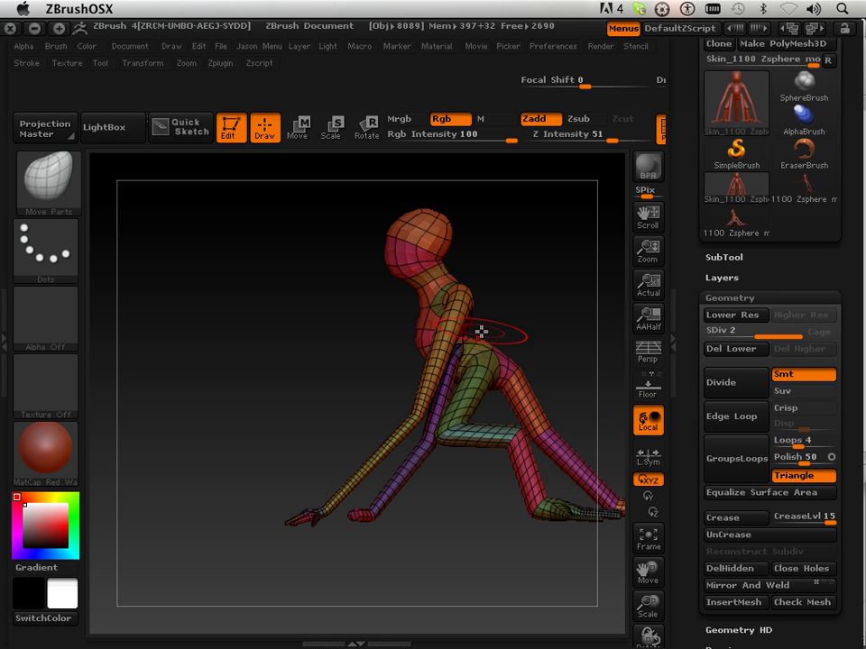
drag(568, 359, 561, 381)
mouse_move(648, 606)
mouse_down()
mouse_move(536, 395)
mouse_move(542, 346)
mouse_up()
shift+drag(477, 402, 456, 397)
Step: Undo the recent smoothing strokes around the tail and hind legs, restoring the last undone one
key(ctrl+z)
key(ctrl+z)
key(ctrl+z)
key(ctrl+z)
key(ctrl+z)
key(ctrl+z)
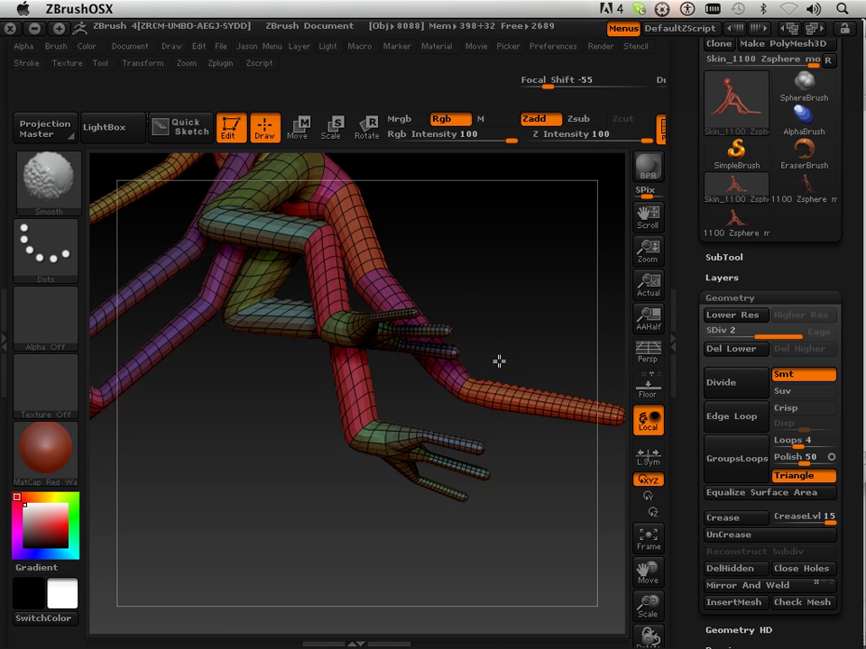
mouse_move(480, 254)
mouse_down()
mouse_move(501, 230)
mouse_move(496, 201)
mouse_move(438, 279)
mouse_up()
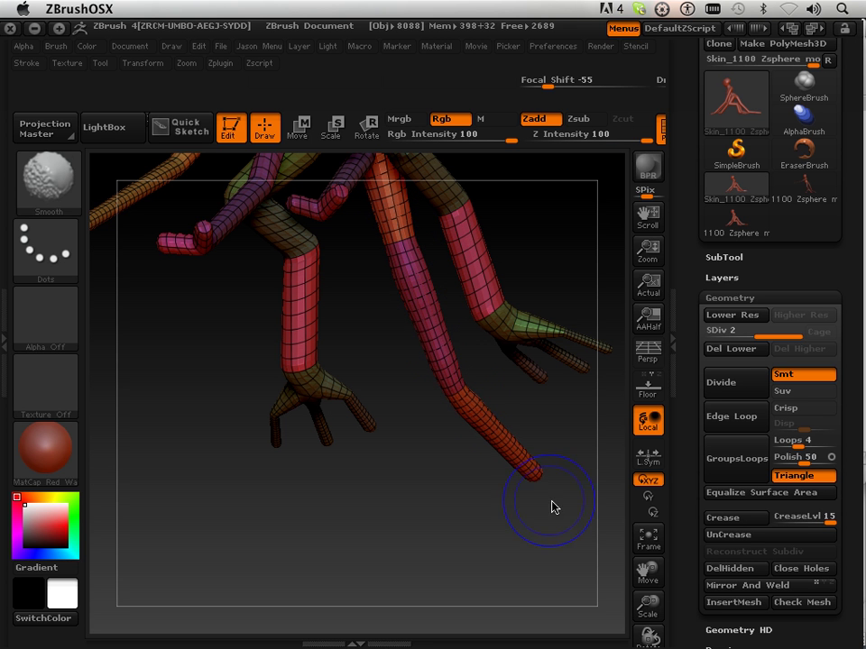
key(ctrl+z)
key(ctrl+z)
key(ctrl+z)
key(ctrl+shift+z)
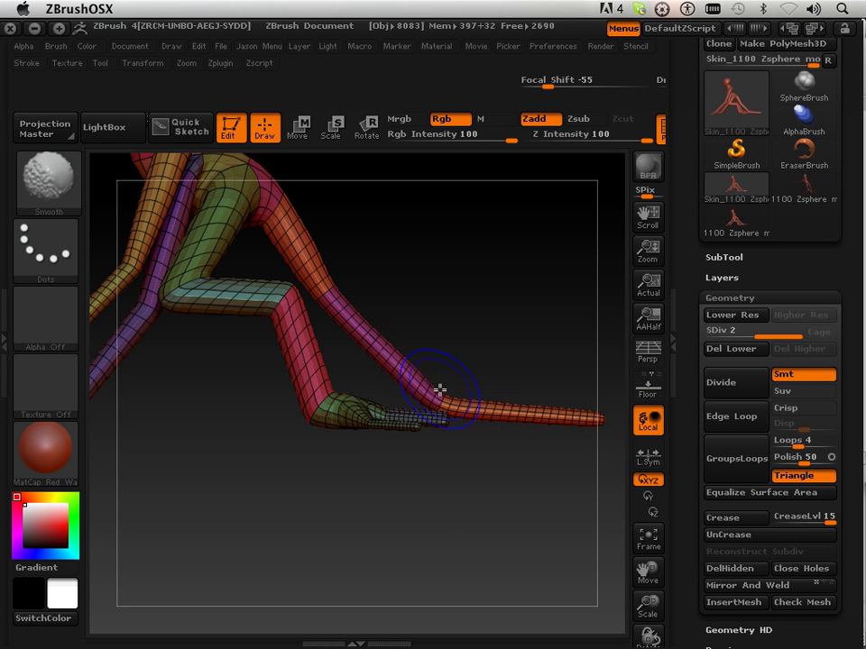
Step: Smooth the lower hind legs, ankles and heels into softer transitions
drag(462, 409, 390, 309)
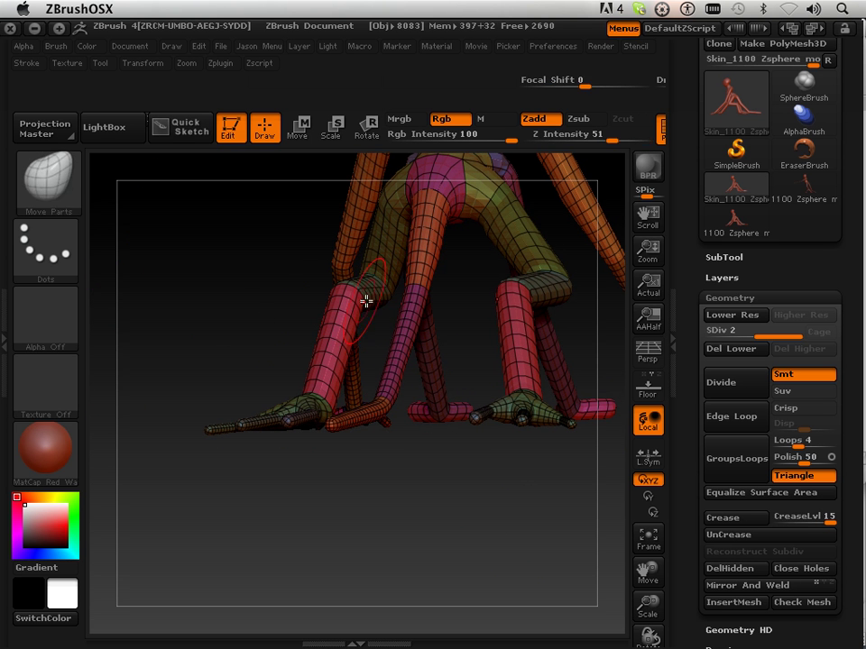
mouse_move(421, 531)
mouse_down()
mouse_move(477, 526)
mouse_move(402, 532)
mouse_move(501, 313)
mouse_up()
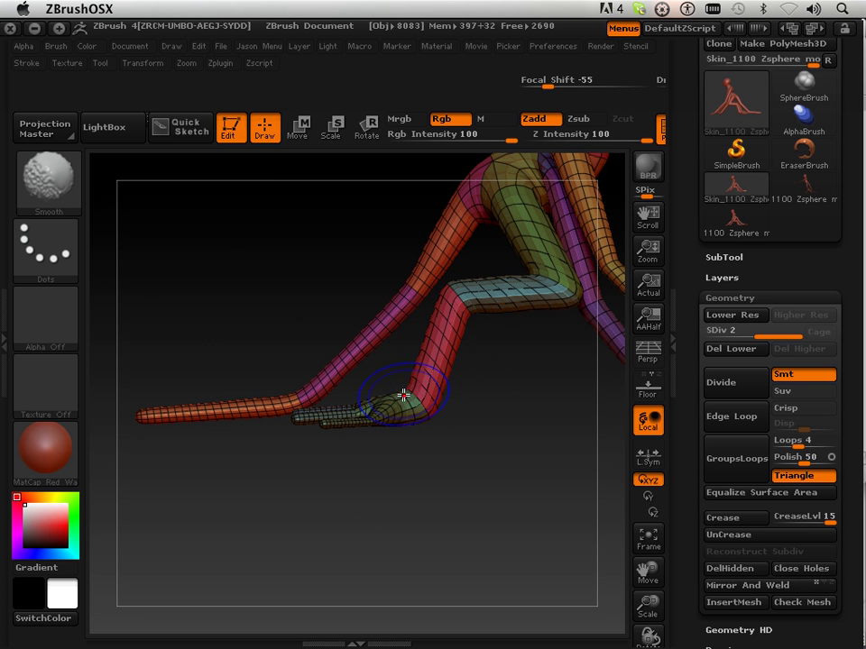
drag(447, 456, 437, 533)
mouse_move(397, 408)
shift+mouse_down()
mouse_move(387, 394)
mouse_move(394, 423)
shift+mouse_up()
mouse_move(407, 498)
mouse_down()
mouse_move(423, 560)
mouse_move(446, 367)
mouse_up()
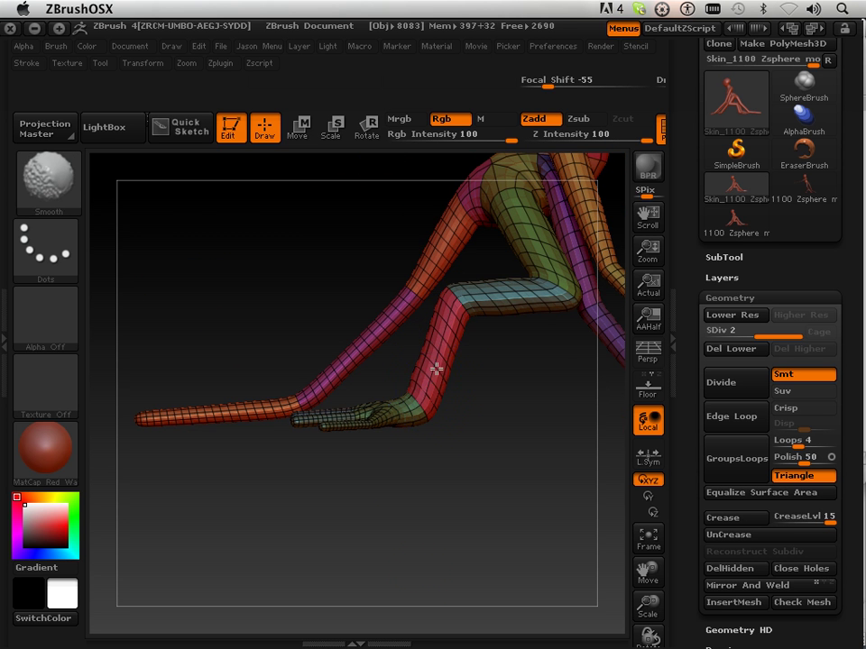
mouse_move(637, 568)
mouse_down()
mouse_move(557, 601)
mouse_move(531, 313)
mouse_move(423, 305)
mouse_up()
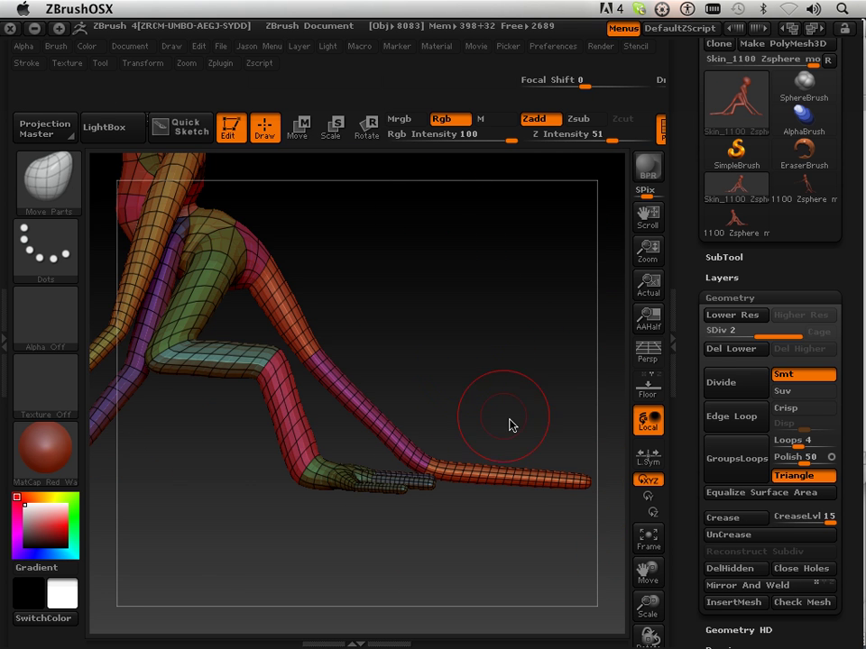
Step: Examine the creature's overall proportions and silhouette from the side and front
drag(647, 572, 864, 648)
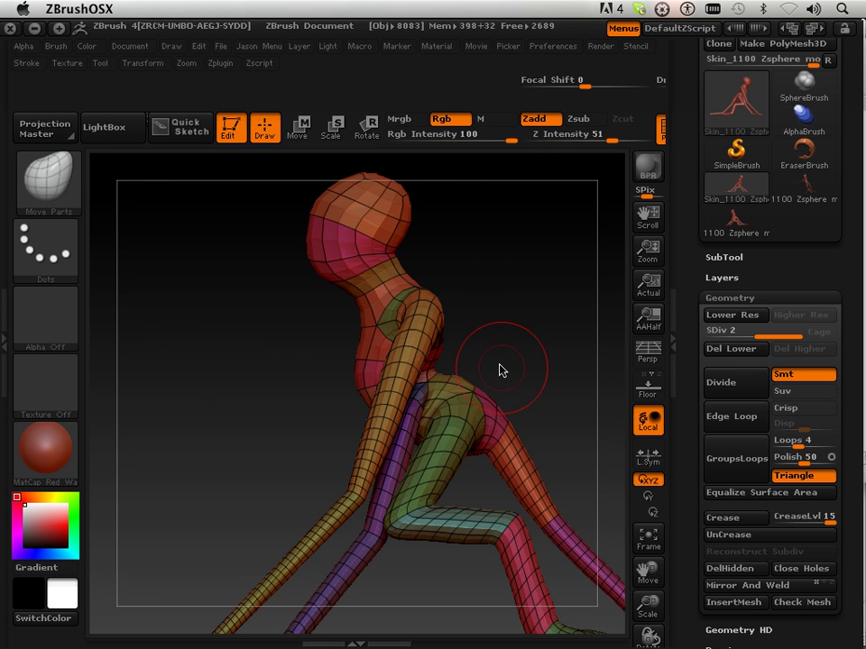
mouse_move(490, 347)
mouse_down()
mouse_move(516, 335)
mouse_move(539, 353)
mouse_move(572, 349)
mouse_up()
drag(644, 571, 451, 567)
mouse_move(590, 377)
mouse_down()
mouse_move(586, 337)
mouse_move(551, 360)
mouse_move(406, 393)
mouse_up()
key(shift)
drag(213, 464, 241, 454)
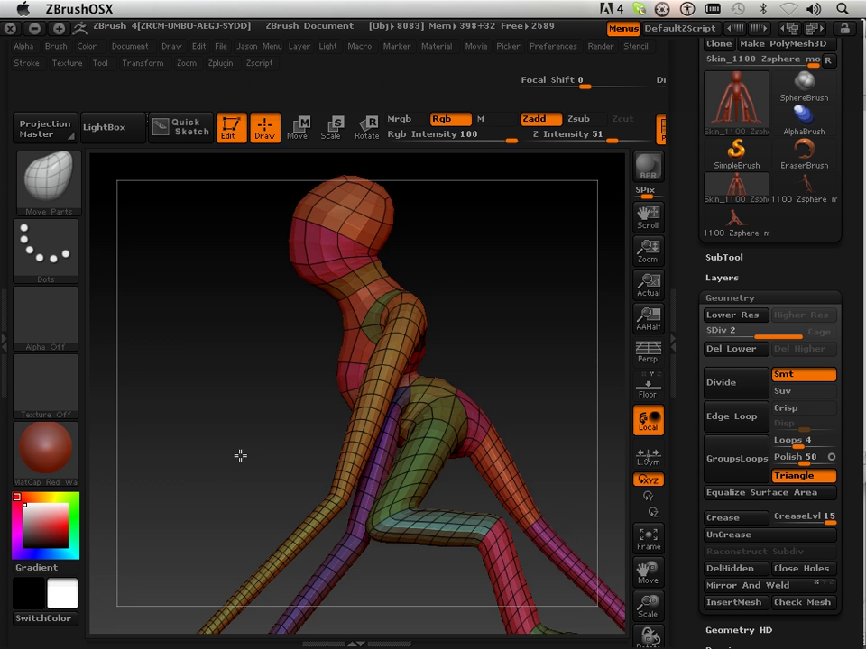
mouse_move(192, 405)
mouse_down()
mouse_move(279, 408)
mouse_move(279, 379)
mouse_up()
key(shift)
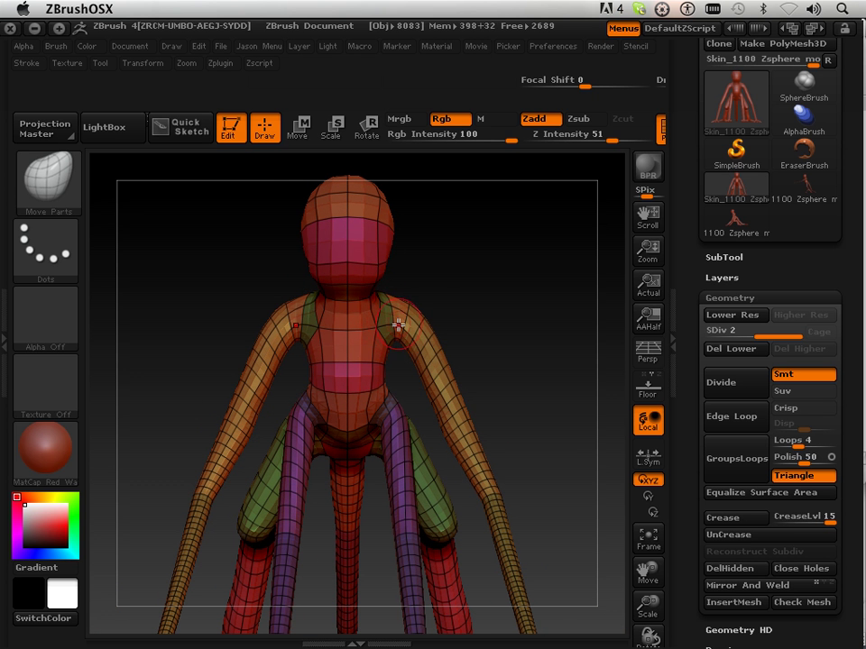
Step: Return the mesh to subdivision level 1 and reshape the shoulders into squarer forms with the Move Parts brush
click(709, 330)
drag(557, 342, 391, 344)
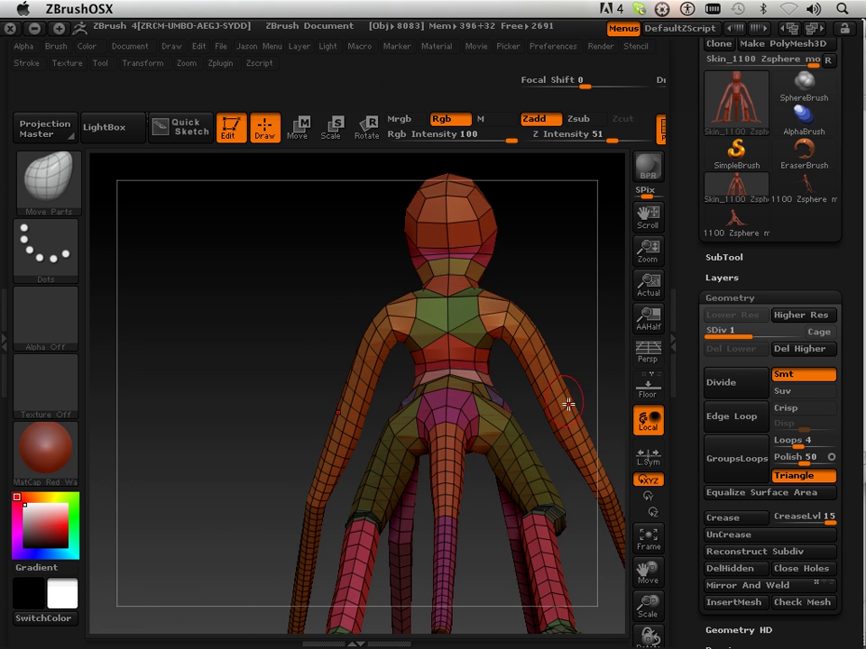
drag(655, 576, 648, 637)
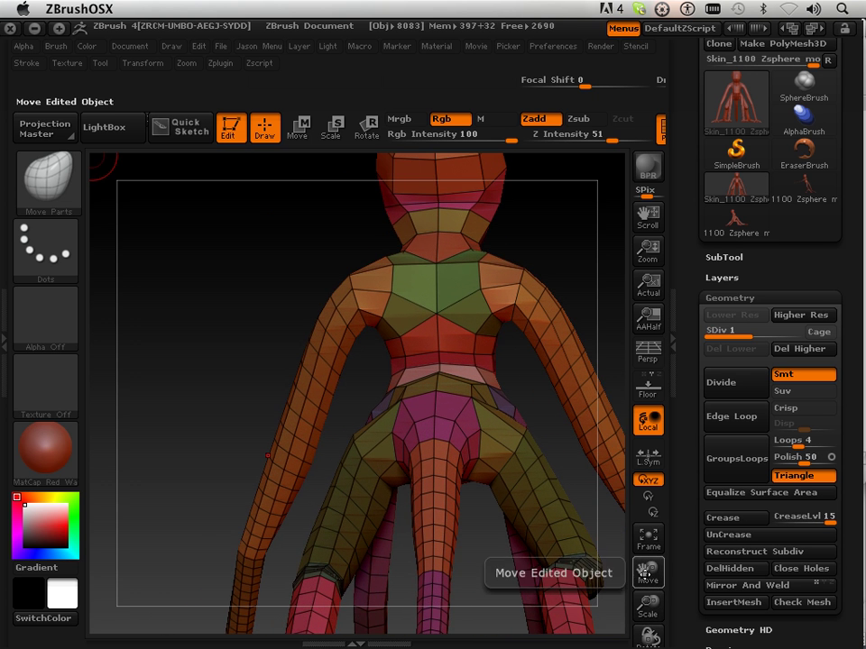
drag(645, 571, 635, 586)
drag(582, 406, 370, 332)
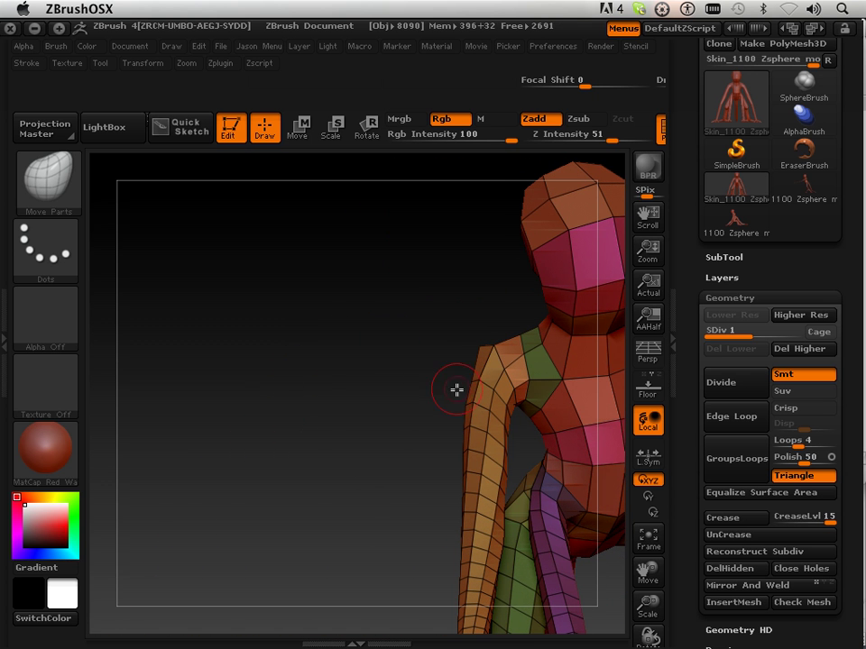
Step: Adjust the contours of the upper arms toward the elbows with the Move Parts brush
drag(647, 571, 467, 541)
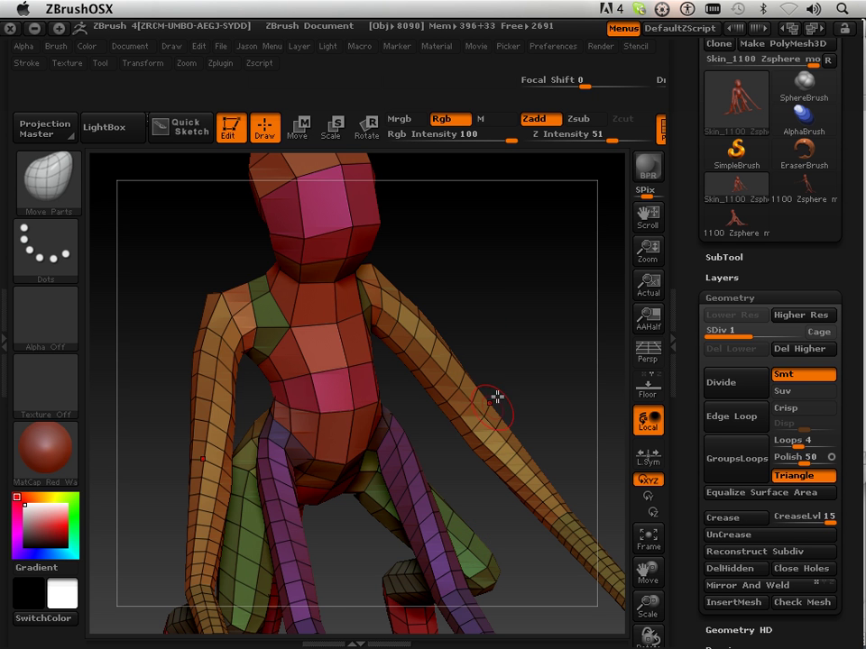
drag(503, 353, 517, 300)
mouse_move(647, 570)
mouse_down()
mouse_move(676, 518)
mouse_move(673, 507)
mouse_move(528, 409)
mouse_move(530, 394)
mouse_move(503, 396)
mouse_move(522, 372)
mouse_move(449, 394)
mouse_move(457, 392)
mouse_move(375, 314)
mouse_up()
drag(151, 289, 169, 312)
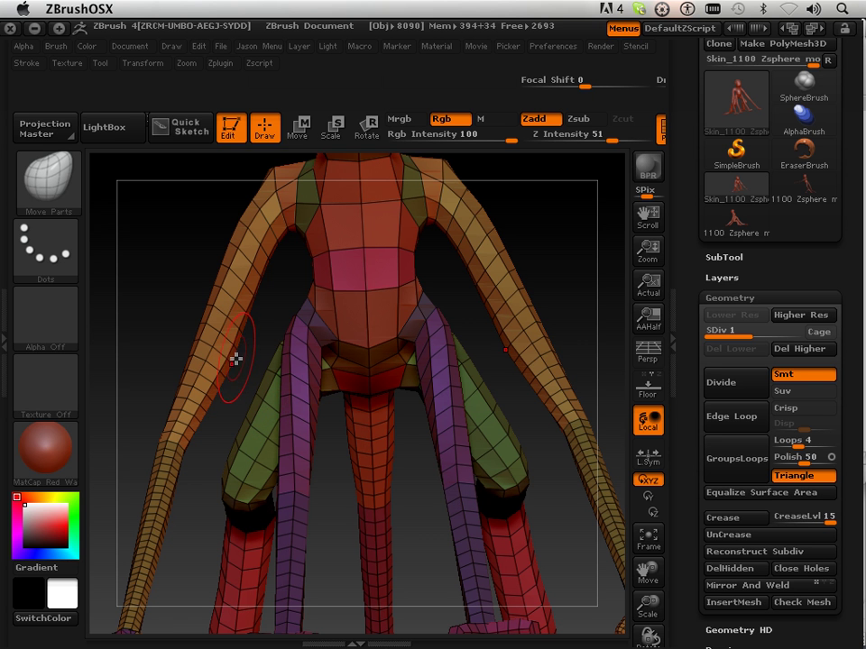
drag(236, 359, 229, 361)
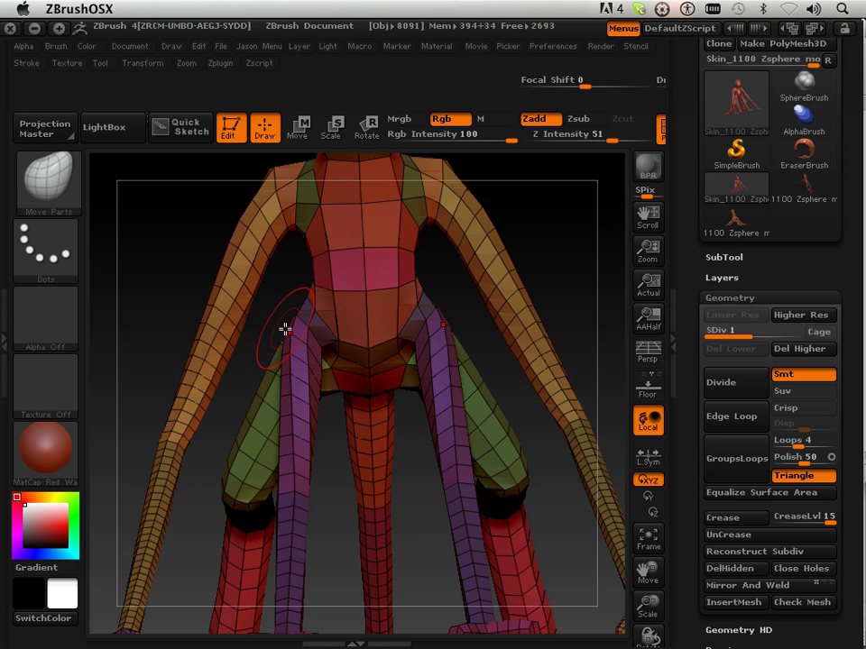
Step: Broaden the upper thighs of the hind legs and shape their outer contour with the Move Parts brush
drag(560, 329, 319, 341)
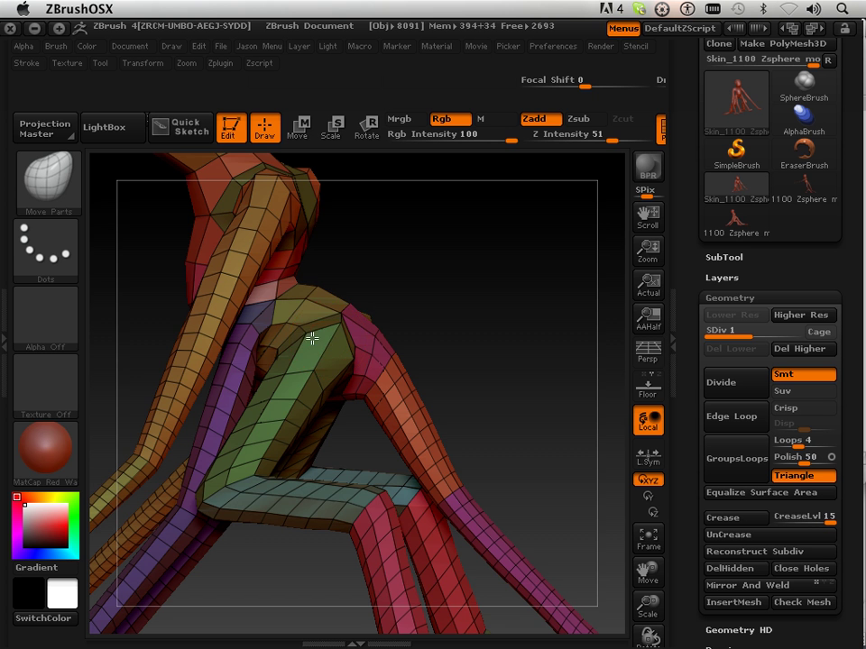
drag(406, 313, 321, 320)
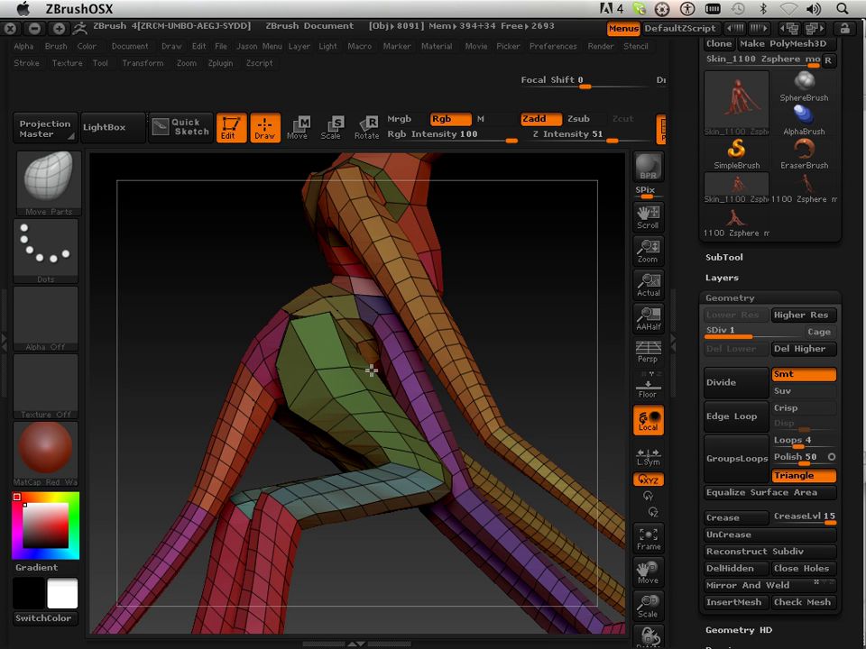
mouse_move(351, 351)
mouse_down()
mouse_move(232, 296)
mouse_move(212, 313)
mouse_move(312, 292)
mouse_move(276, 311)
mouse_move(201, 309)
mouse_move(150, 325)
mouse_up()
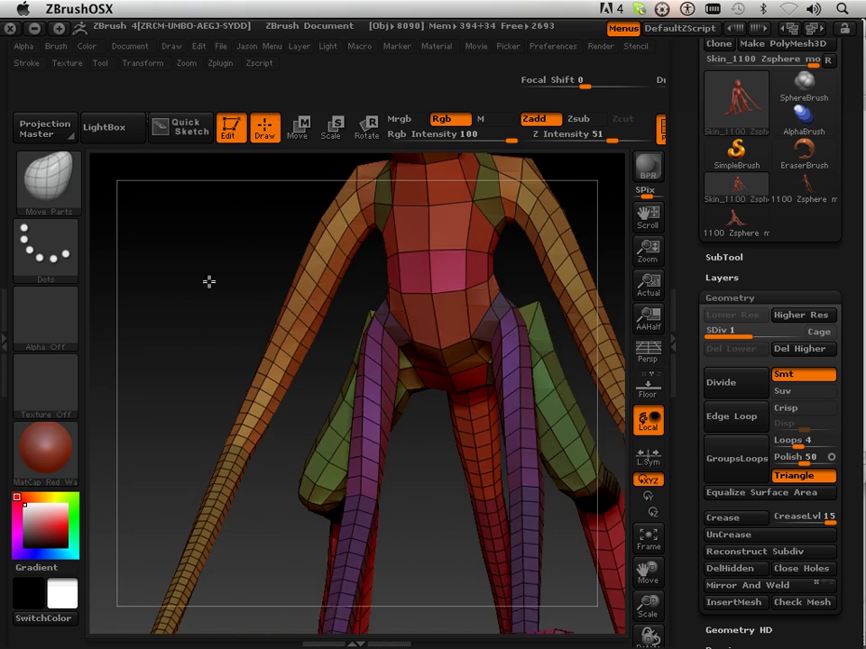
drag(219, 279, 368, 302)
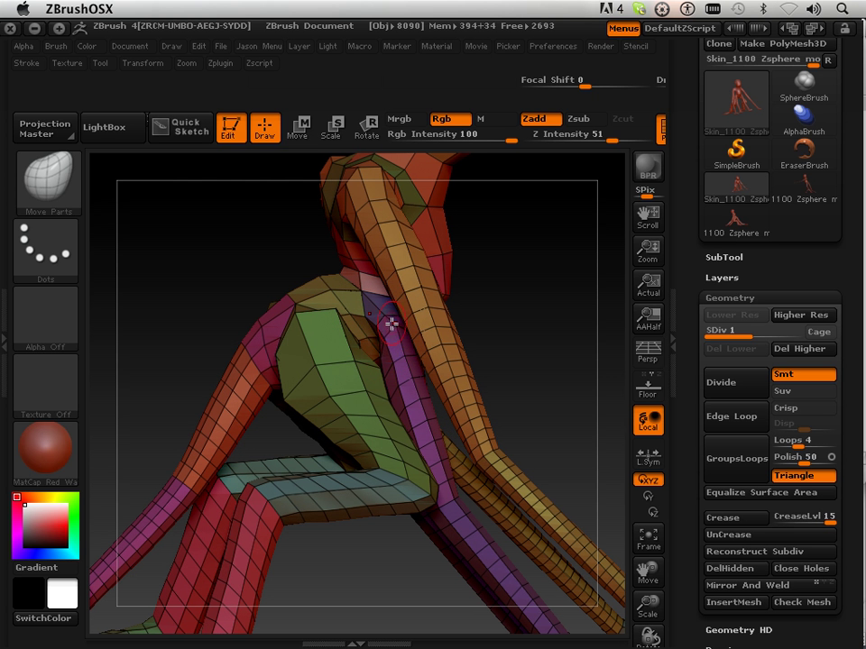
drag(515, 340, 434, 317)
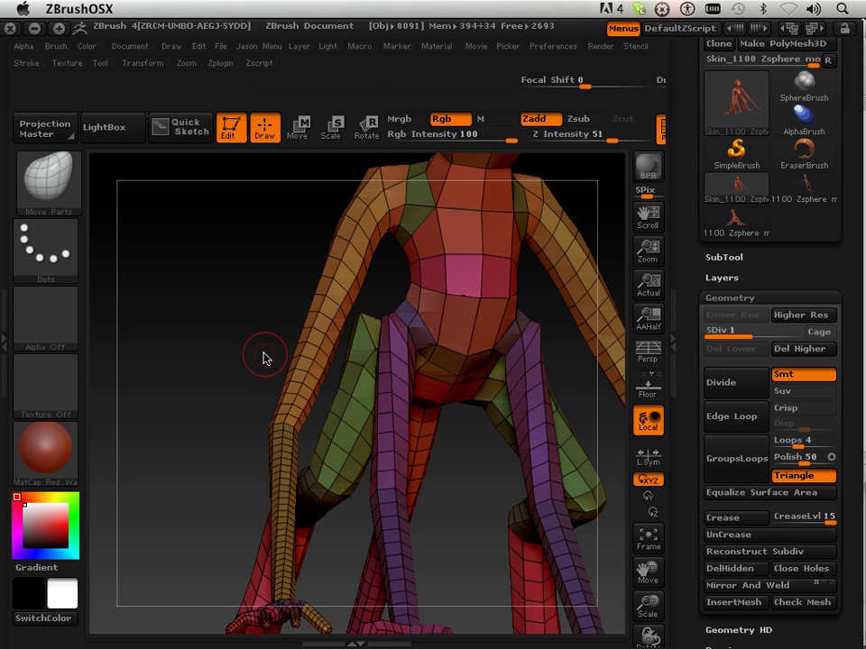
Step: Refine the waist and hip polygons above the hind thigh with the Move Parts brush
drag(240, 334, 564, 435)
drag(644, 604, 646, 614)
mouse_move(543, 350)
mouse_down()
mouse_move(572, 364)
mouse_move(545, 356)
mouse_move(522, 306)
mouse_move(538, 266)
mouse_move(383, 387)
mouse_move(522, 299)
mouse_move(538, 305)
mouse_move(334, 333)
mouse_up()
drag(547, 274, 312, 370)
drag(208, 253, 321, 288)
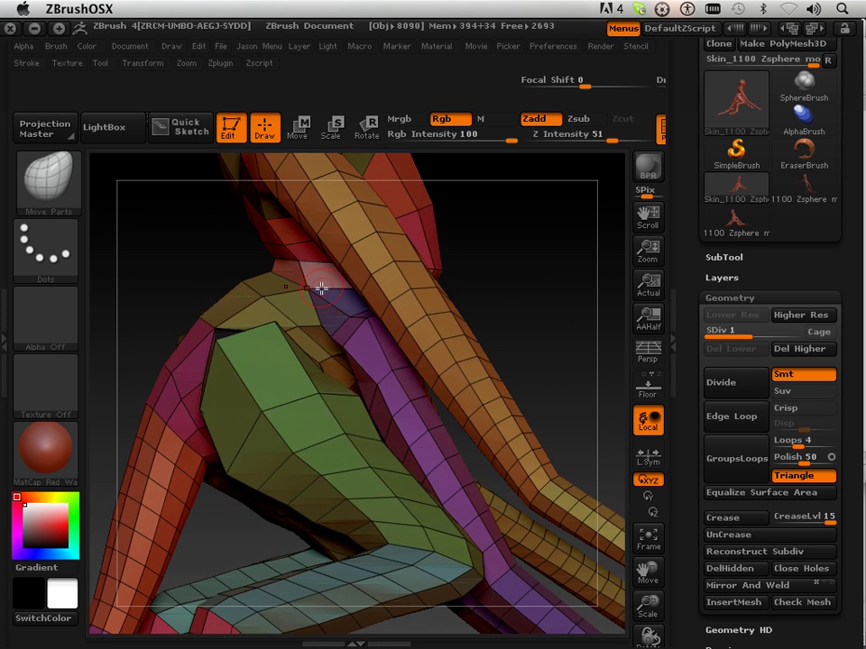
Step: Try isolating and hiding the upper polygroup of a middle leg and restore the visibility of the whole mesh
ctrl+shift+click(391, 394)
mouse_move(537, 387)
mouse_down()
mouse_move(467, 388)
mouse_move(511, 394)
mouse_up()
ctrl+shift+click(511, 394)
drag(418, 437, 508, 399)
ctrl+shift+click(545, 454)
ctrl+shift+click(547, 458)
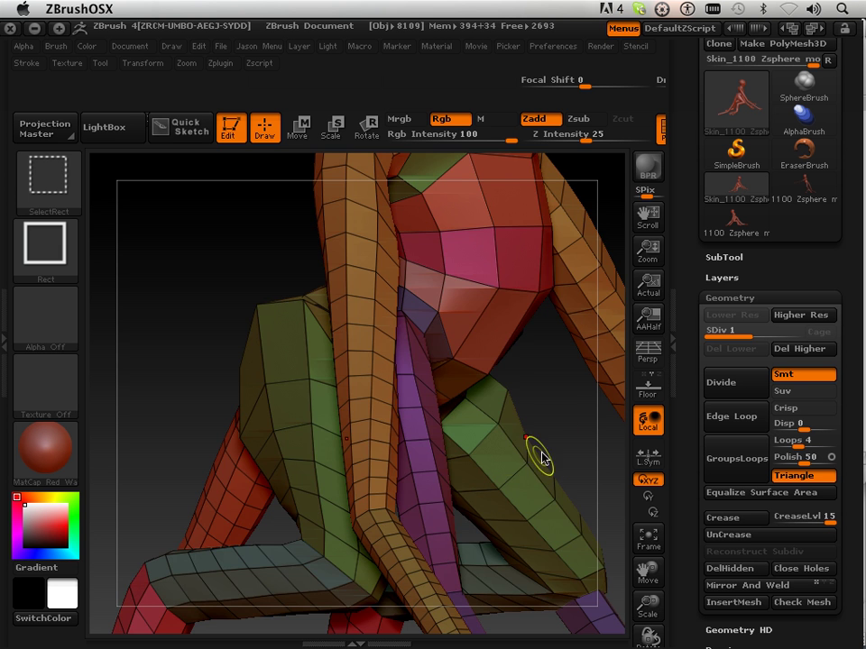
ctrl+shift+click(548, 473)
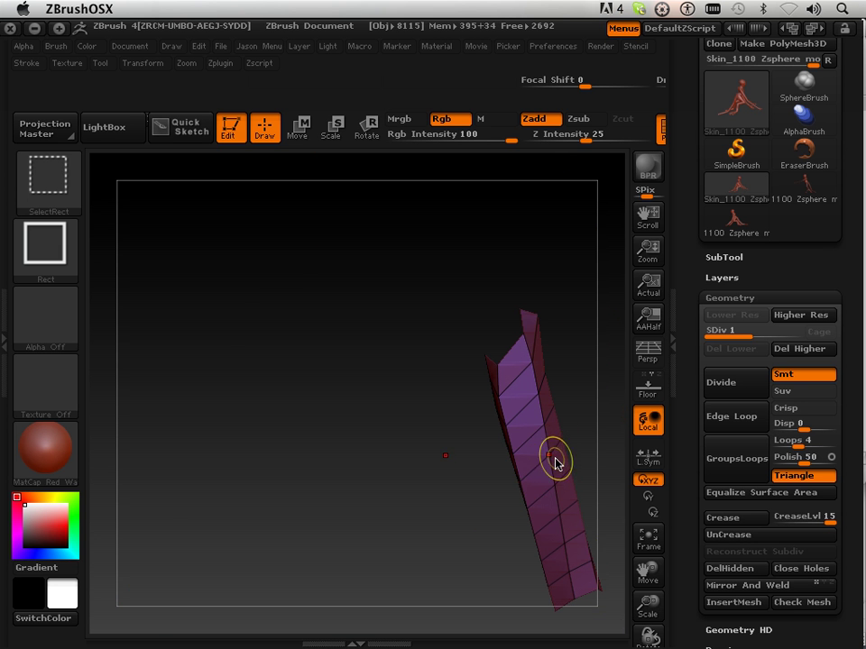
ctrl+shift+click(554, 460)
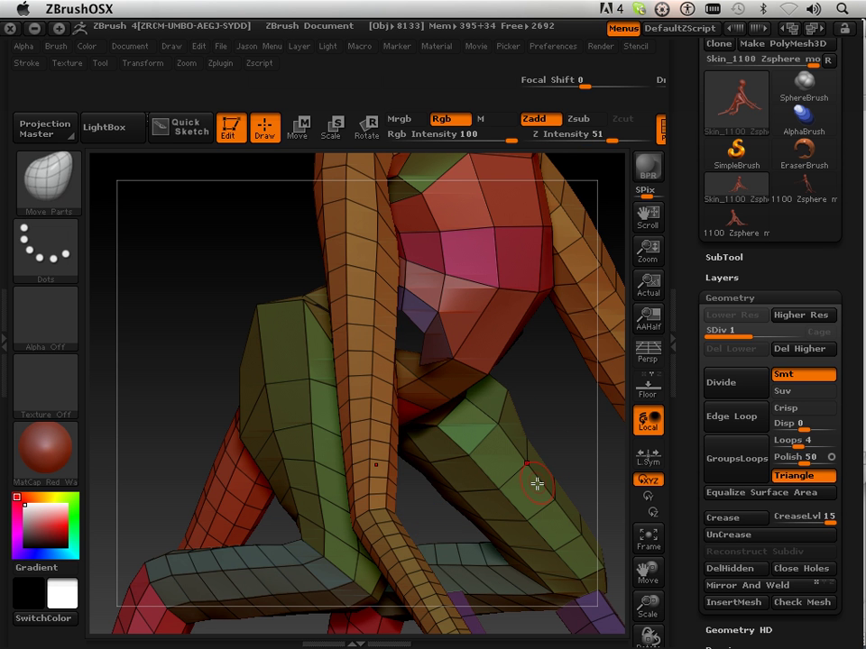
drag(557, 465, 600, 494)
ctrl+shift+click(603, 380)
drag(644, 569, 516, 536)
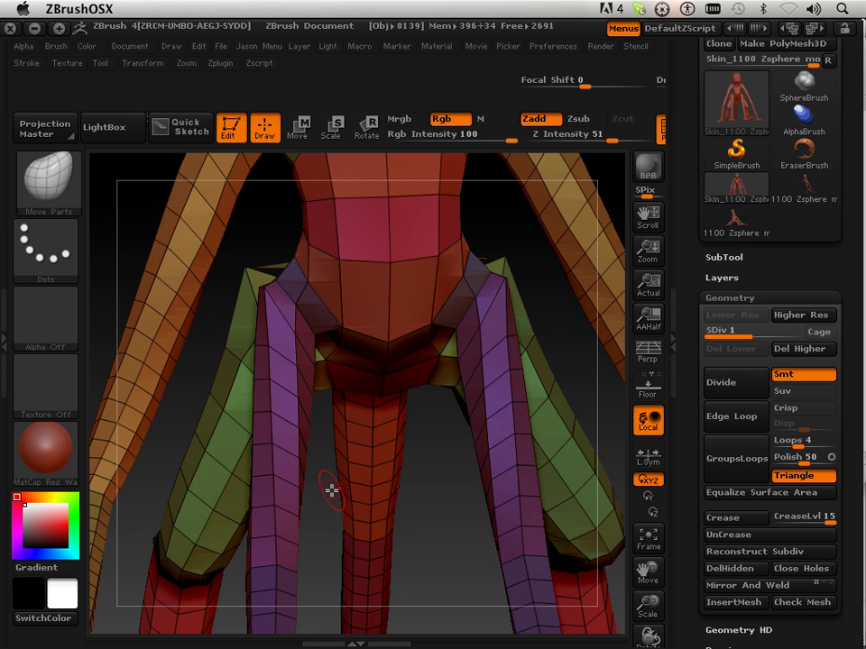
Step: Hide the upper and lower polygroups of both middle legs and show the whole mesh again
ctrl+shift+click(276, 505)
ctrl+shift+click(280, 503)
ctrl+shift+click(491, 494)
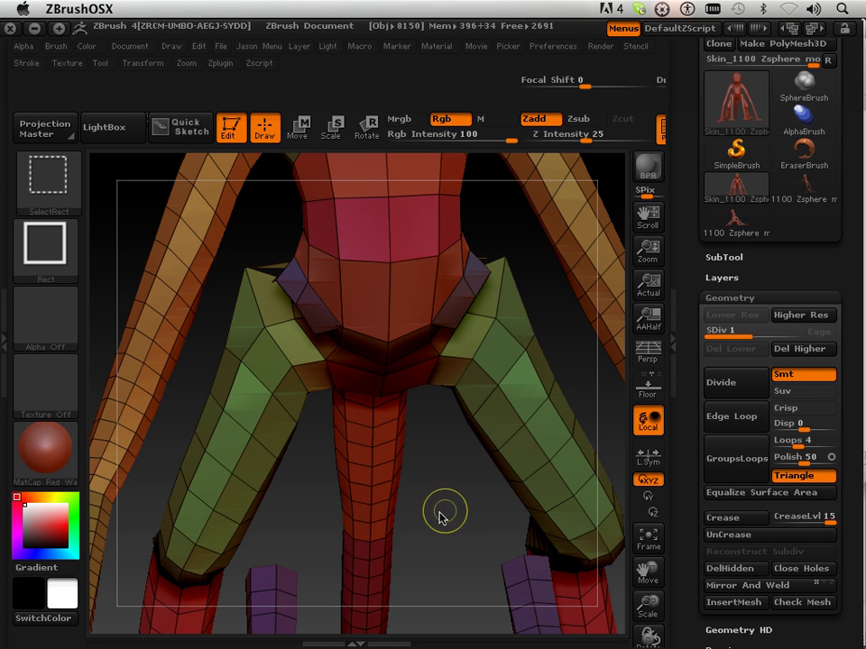
ctrl+shift+click(277, 581)
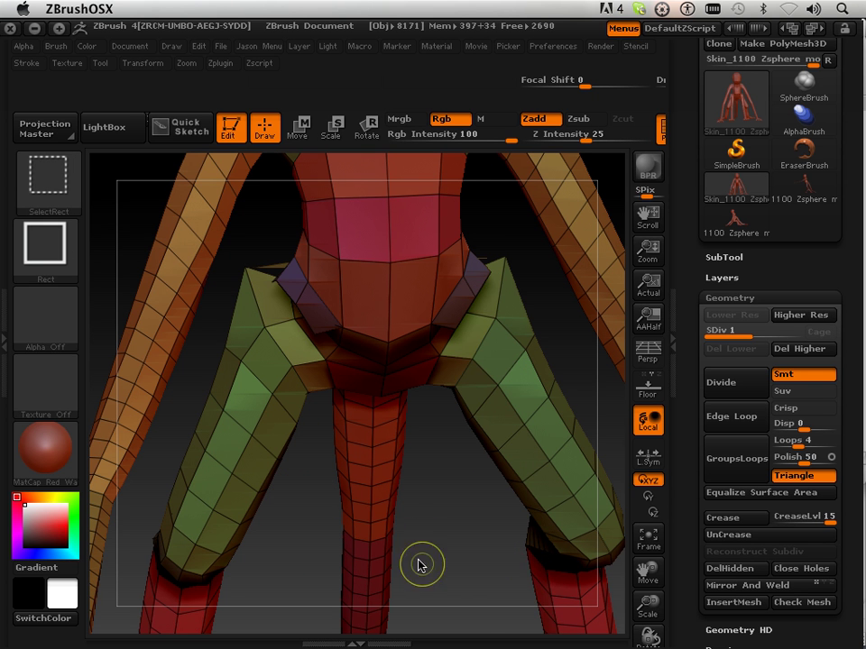
ctrl+shift+click(418, 550)
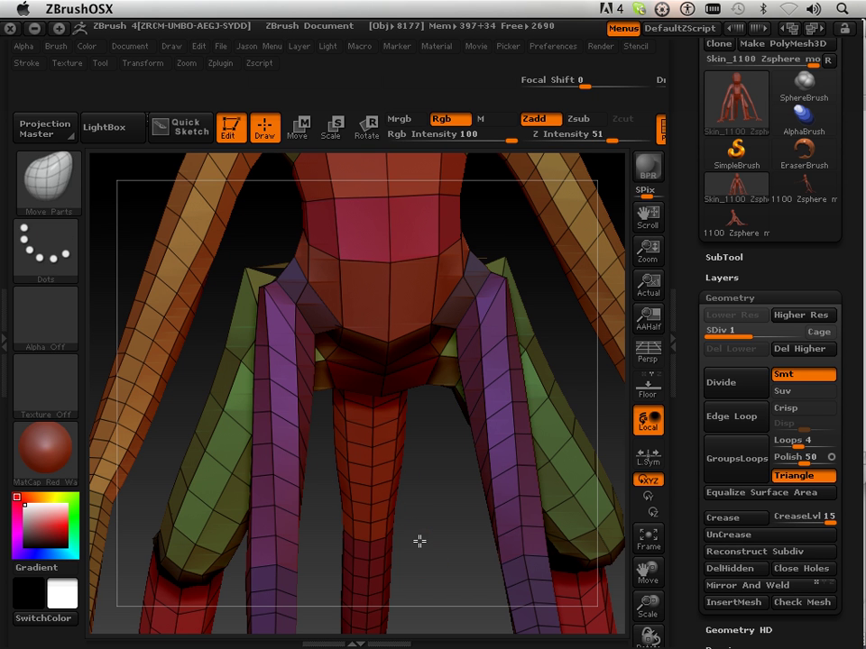
Step: Hide the polygroups of the tail, the lower pelvis and both hind thighs, leaving the middle legs visible
ctrl+shift+click(386, 424)
ctrl+shift+click(392, 455)
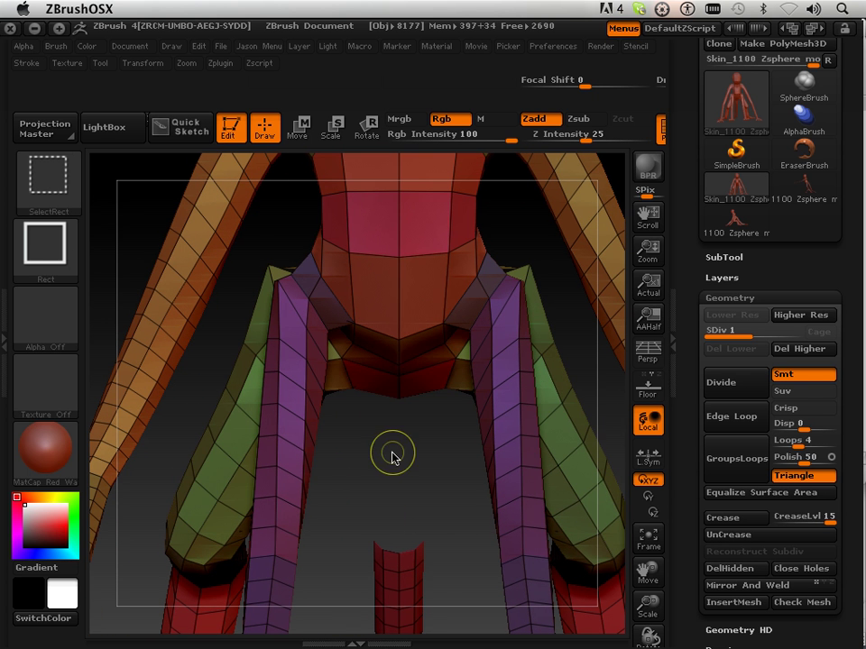
ctrl+shift+click(395, 382)
ctrl+shift+click(577, 419)
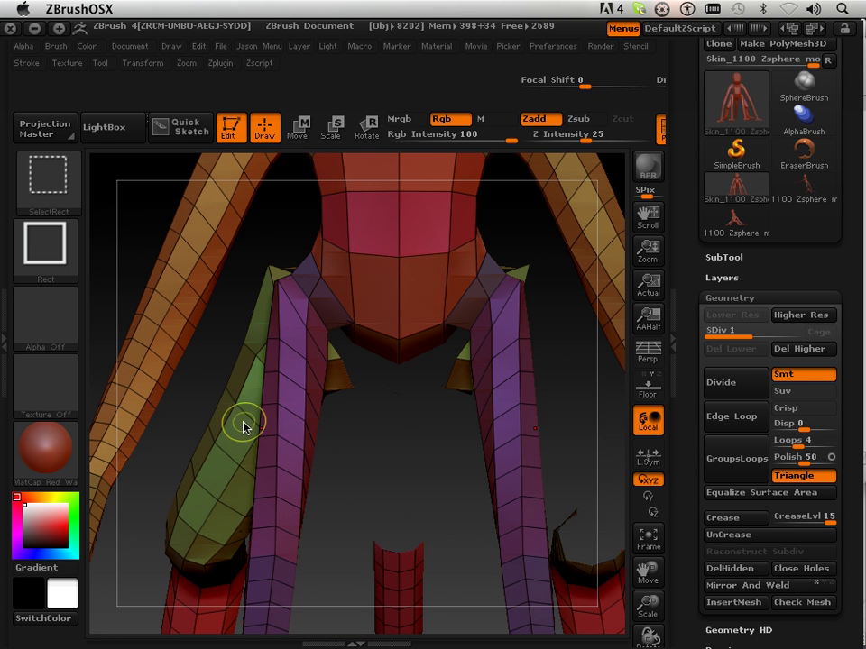
ctrl+shift+click(237, 431)
ctrl+shift+click(341, 375)
ctrl+shift+click(392, 580)
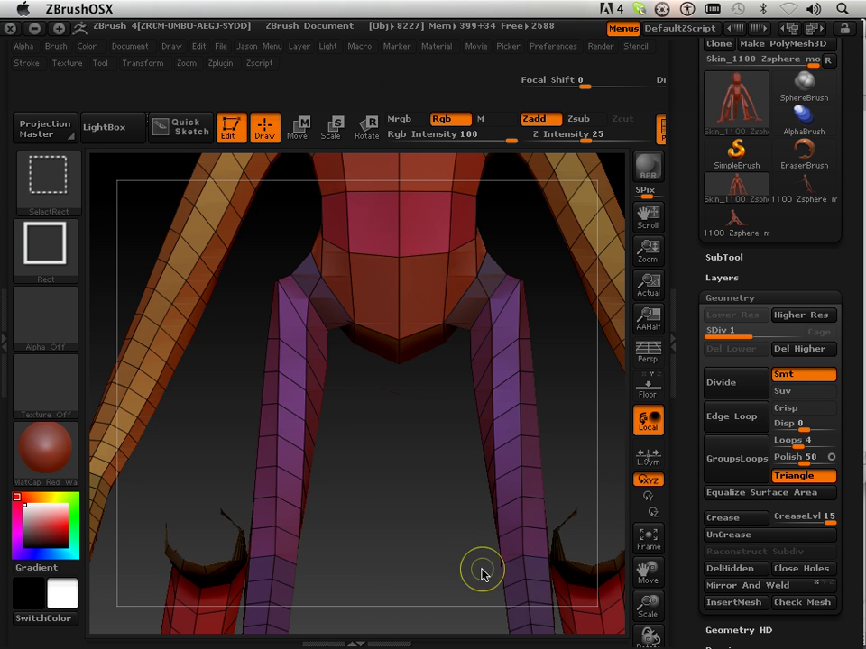
Step: Hide the remaining knee and shin polygroups of both hind legs
ctrl+shift+click(574, 575)
ctrl+shift+click(574, 594)
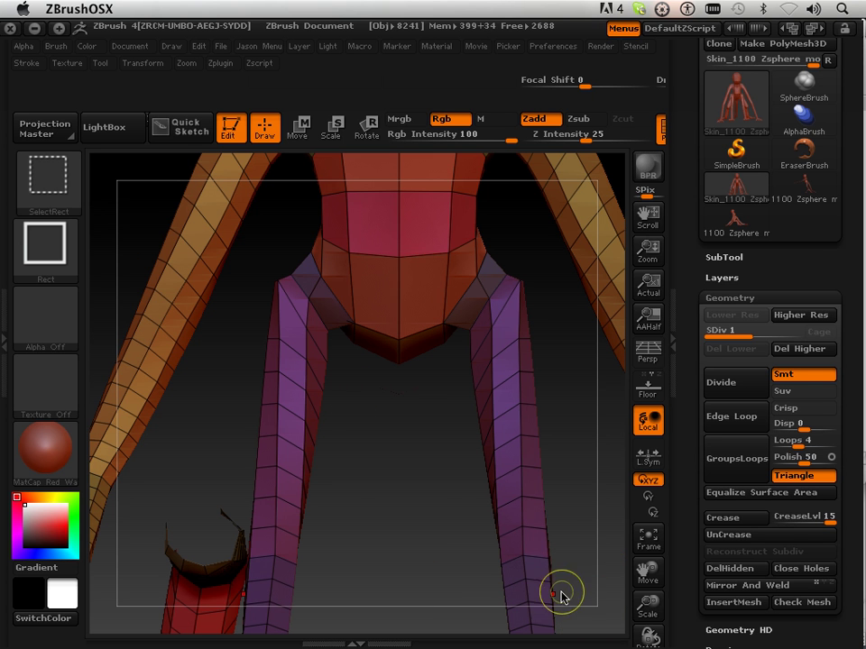
ctrl+shift+click(203, 564)
ctrl+shift+click(238, 593)
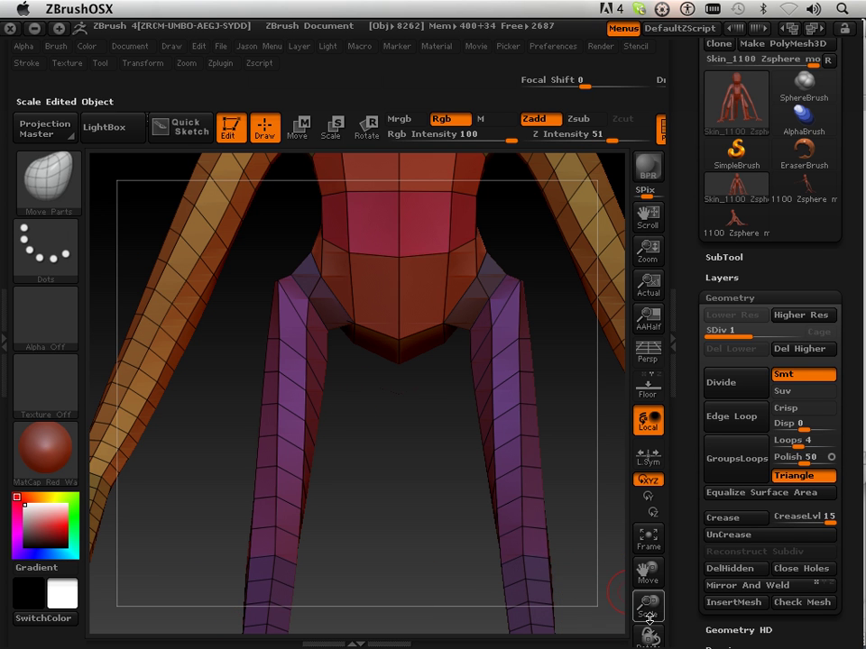
Step: Hide the polygroups of the upper arms, shoulders, chest and head
mouse_move(647, 619)
mouse_down()
mouse_move(647, 609)
mouse_move(648, 625)
mouse_up()
ctrl+shift+click(433, 492)
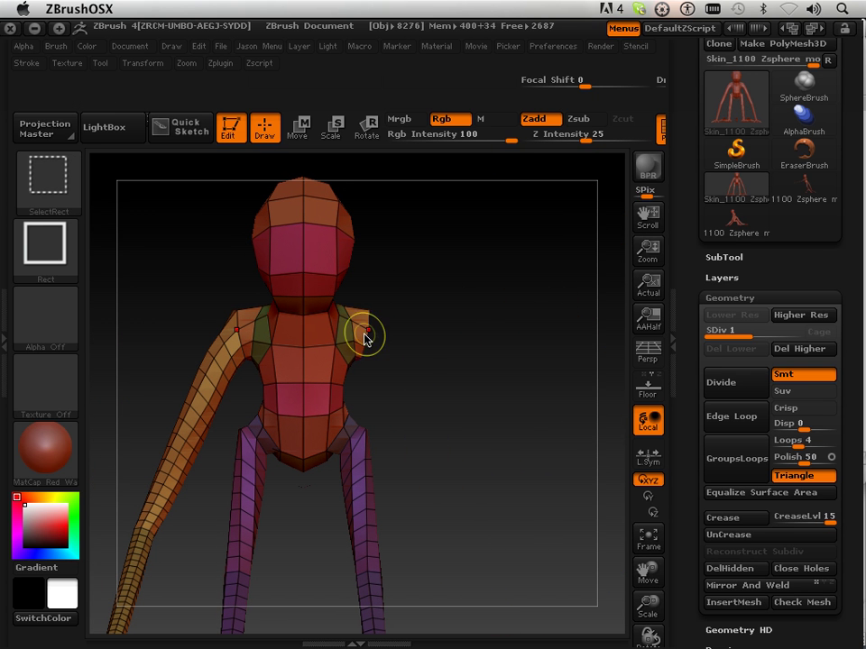
ctrl+shift+click(302, 359)
ctrl+shift+click(286, 362)
ctrl+shift+click(236, 326)
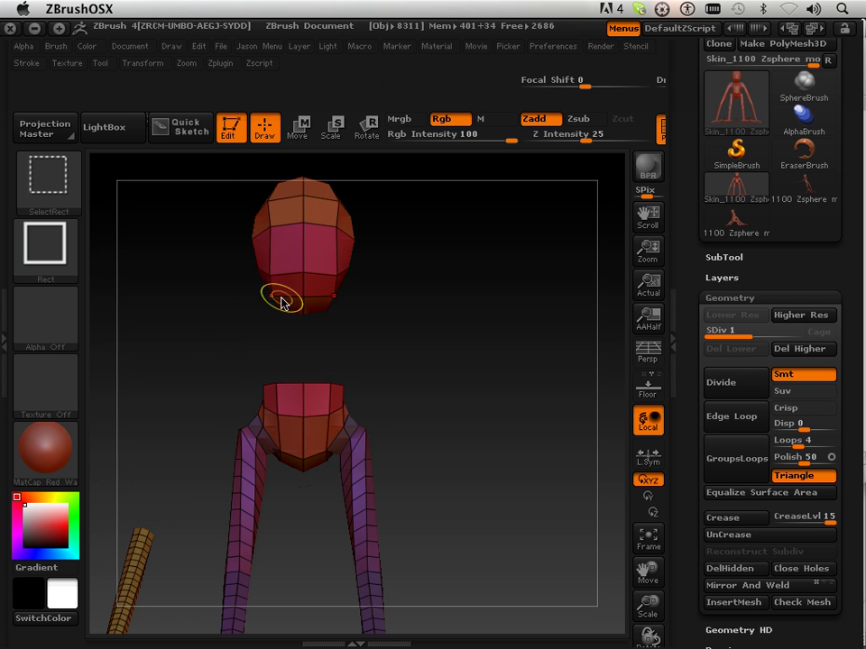
ctrl+shift+click(311, 241)
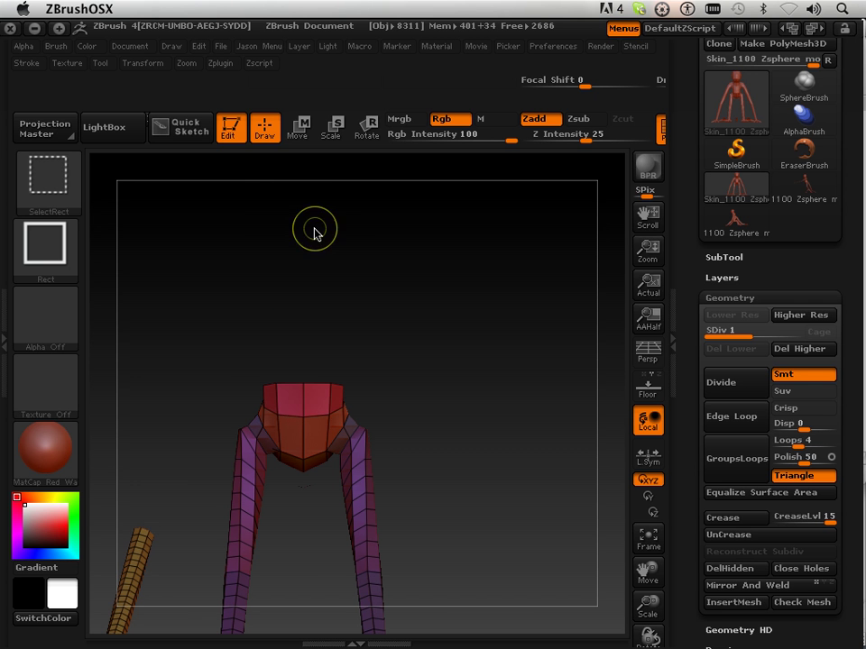
ctrl+shift+click(303, 377)
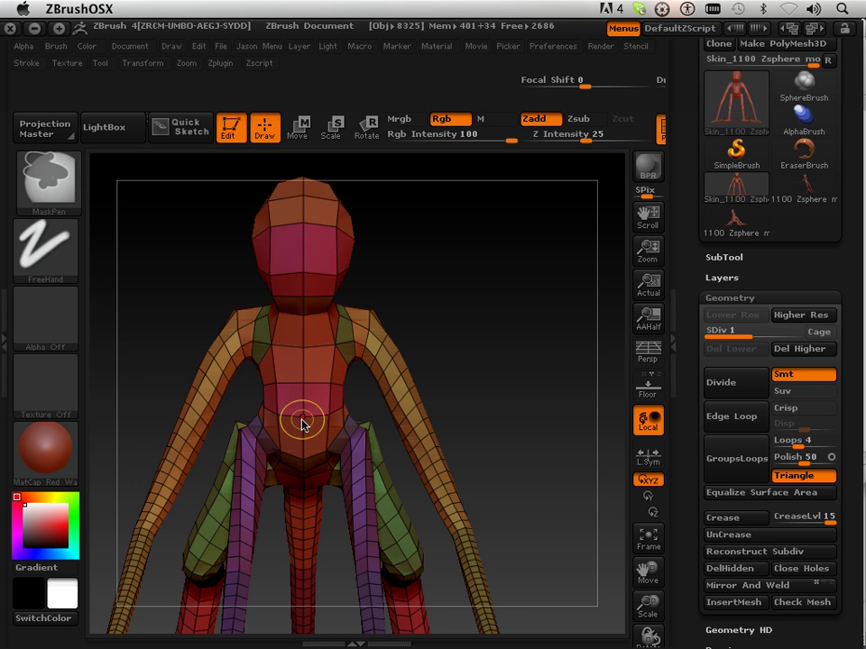
Step: Hide the belly and waist polygroups and the remaining forearm segments around the middle legs
ctrl+shift+click(303, 418)
ctrl+shift+click(307, 457)
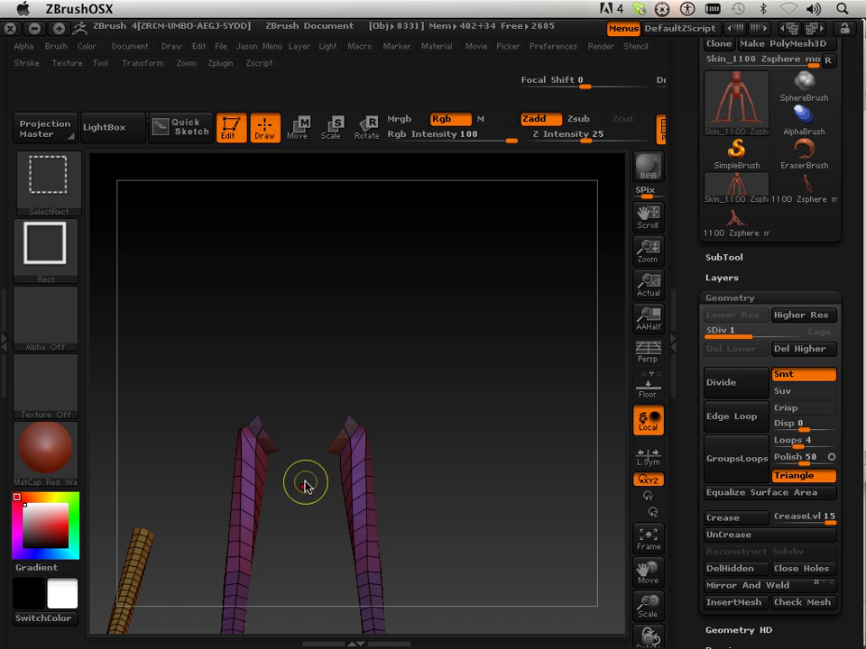
drag(452, 423, 516, 431)
ctrl+shift+click(314, 460)
ctrl+shift+click(188, 448)
ctrl+shift+click(350, 576)
Step: Hide the palm and finger polygroups of the front hands, including the small leftover pieces
mouse_move(645, 585)
mouse_down()
mouse_move(651, 463)
mouse_move(584, 450)
mouse_up()
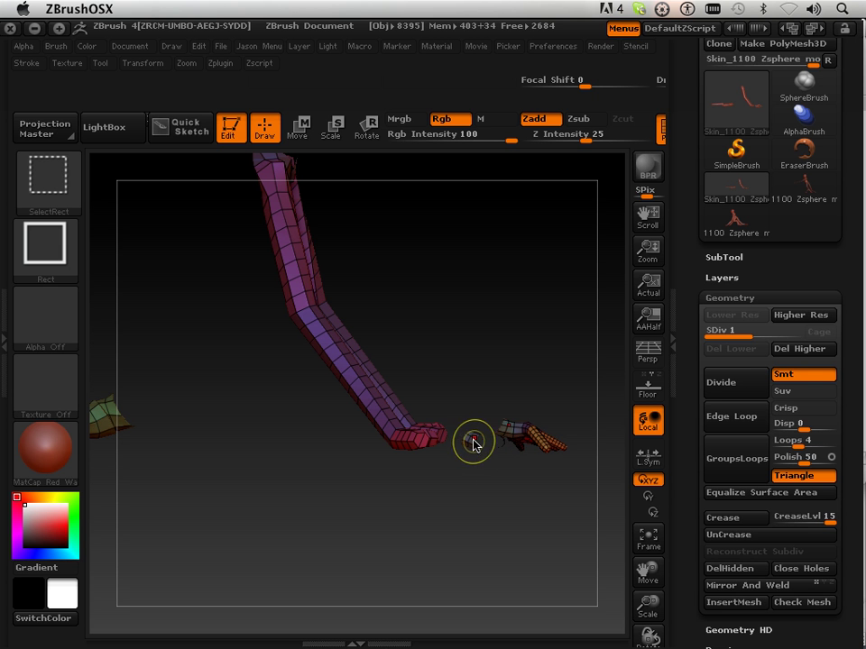
ctrl+shift+click(471, 442)
ctrl+shift+click(551, 442)
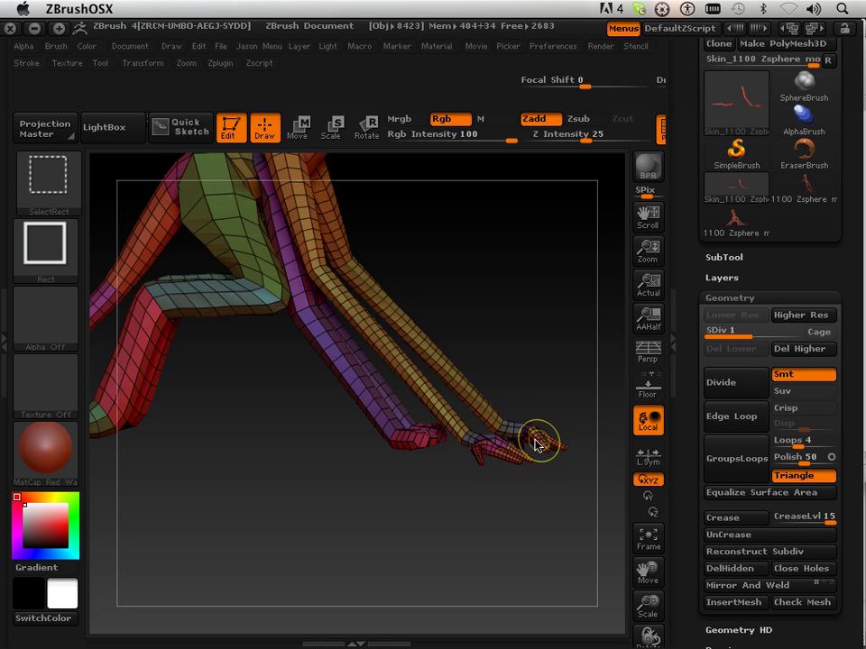
ctrl+shift+click(530, 443)
ctrl+shift+click(526, 493)
ctrl+shift+click(521, 488)
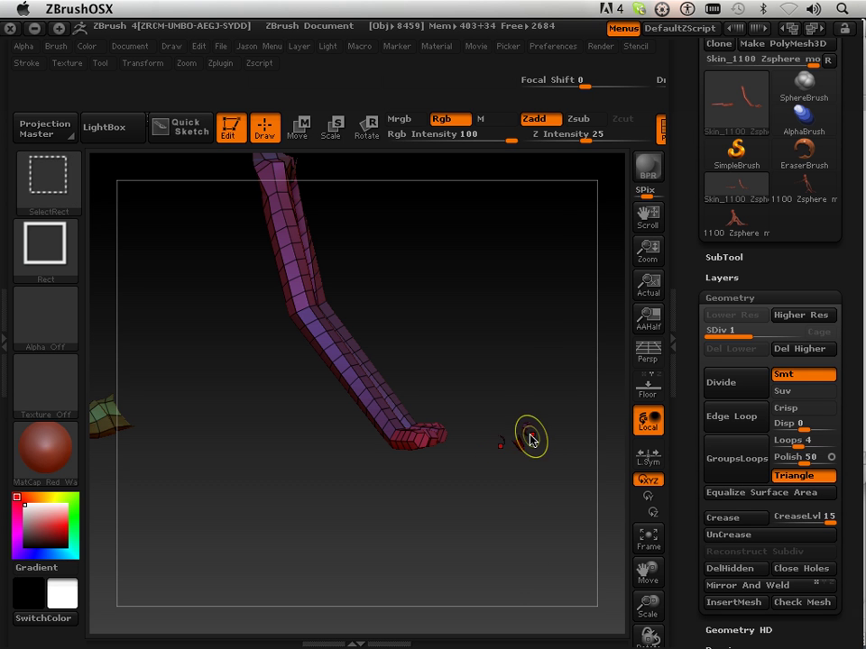
key(ctrl)
key(ctrl+shift)
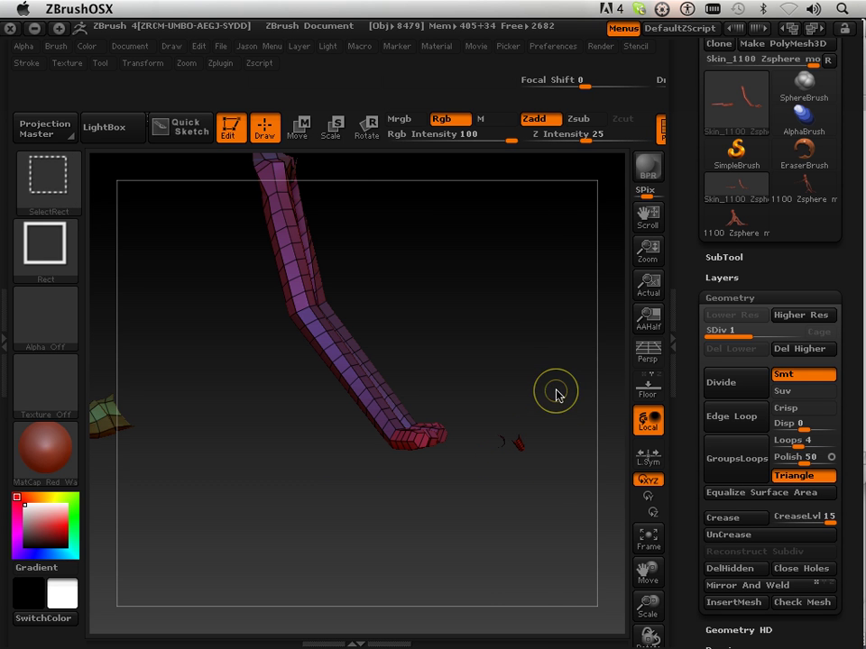
mouse_move(561, 385)
ctrl+shift+mouse_down()
mouse_move(542, 452)
mouse_move(490, 481)
mouse_move(491, 491)
ctrl+shift+mouse_up()
Step: Hide the leftover hind-foot pieces with a rectangular selection so only the two middle legs stay visible
drag(646, 571, 769, 587)
drag(655, 604, 658, 551)
ctrl+shift+drag(246, 384, 528, 528)
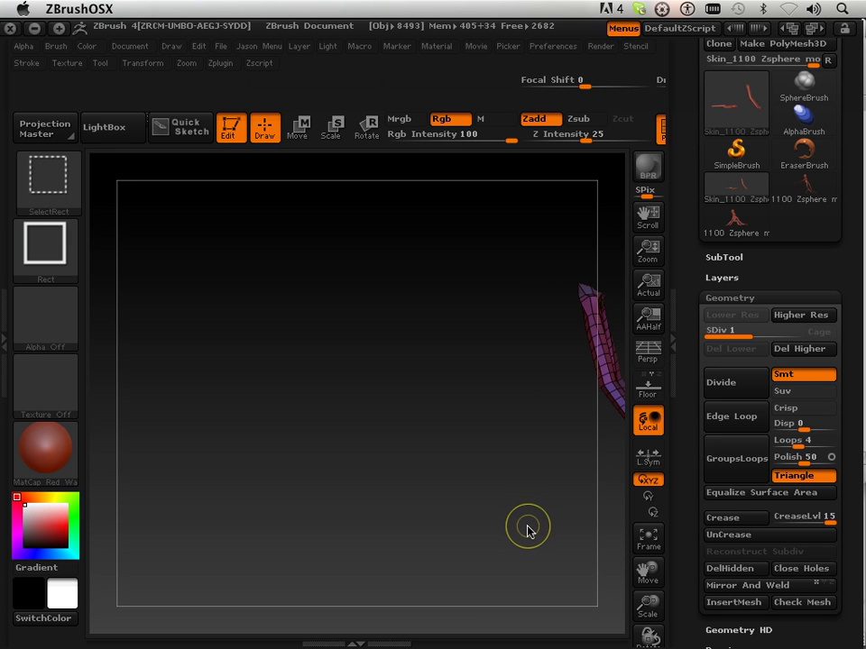
drag(646, 572, 553, 590)
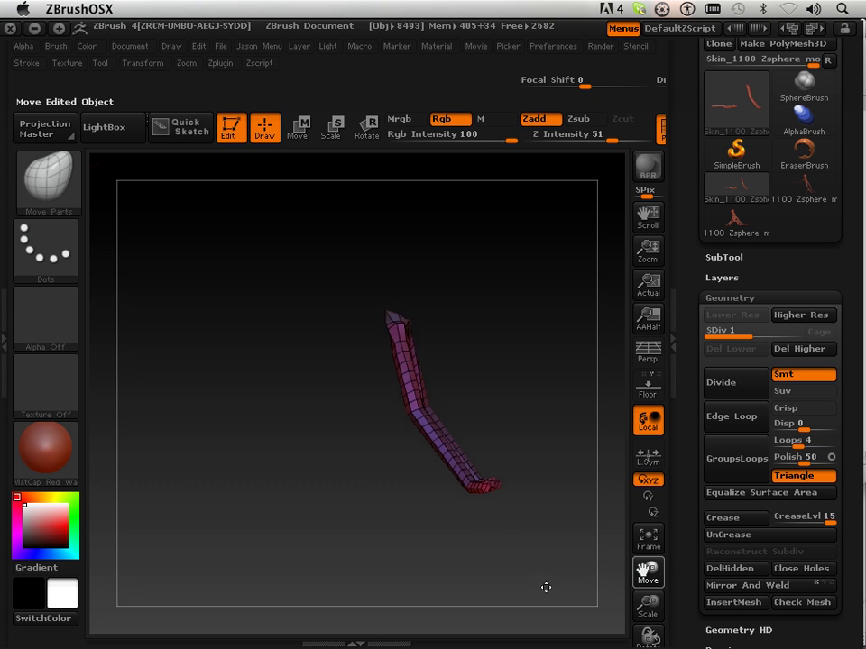
mouse_move(541, 513)
mouse_down()
mouse_move(506, 494)
mouse_move(485, 498)
mouse_up()
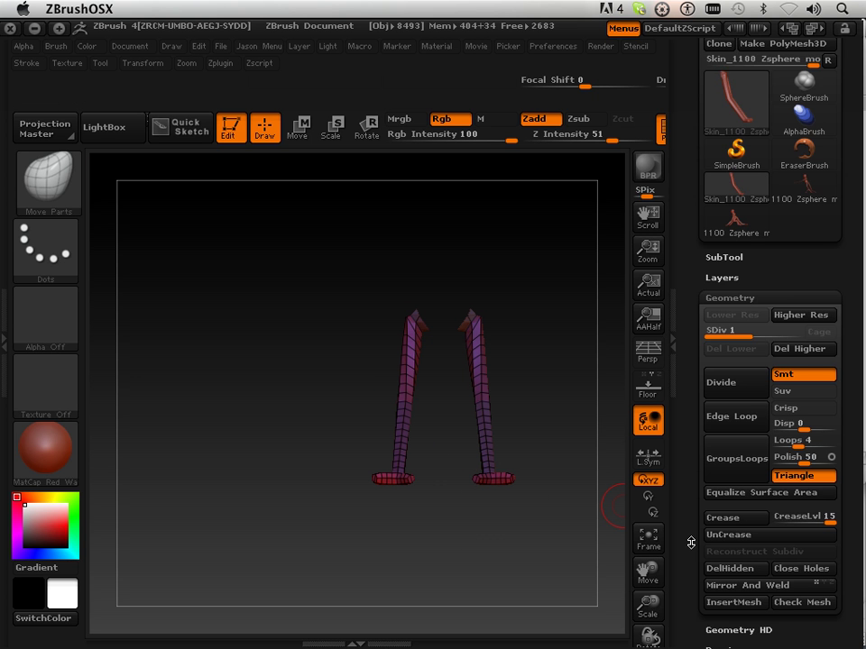
Step: Merge the visible middle legs into one polygroup with Group Visible and show the whole mesh again
drag(692, 542, 685, 364)
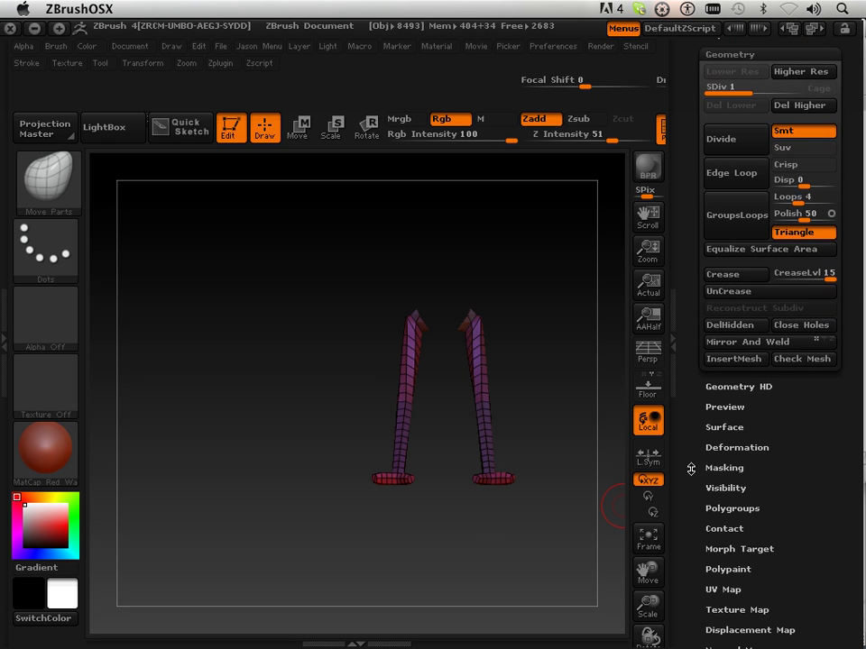
drag(692, 476, 687, 368)
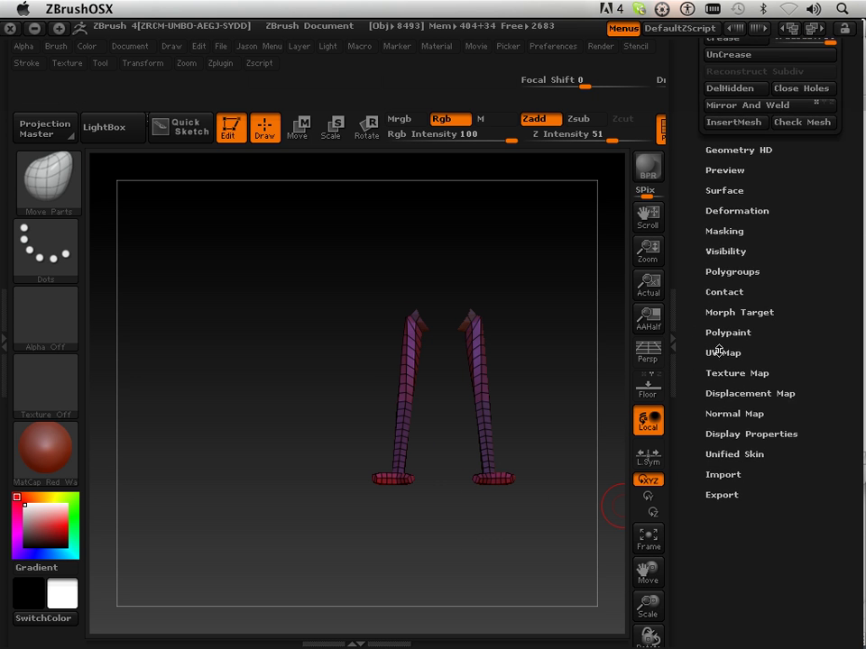
click(722, 272)
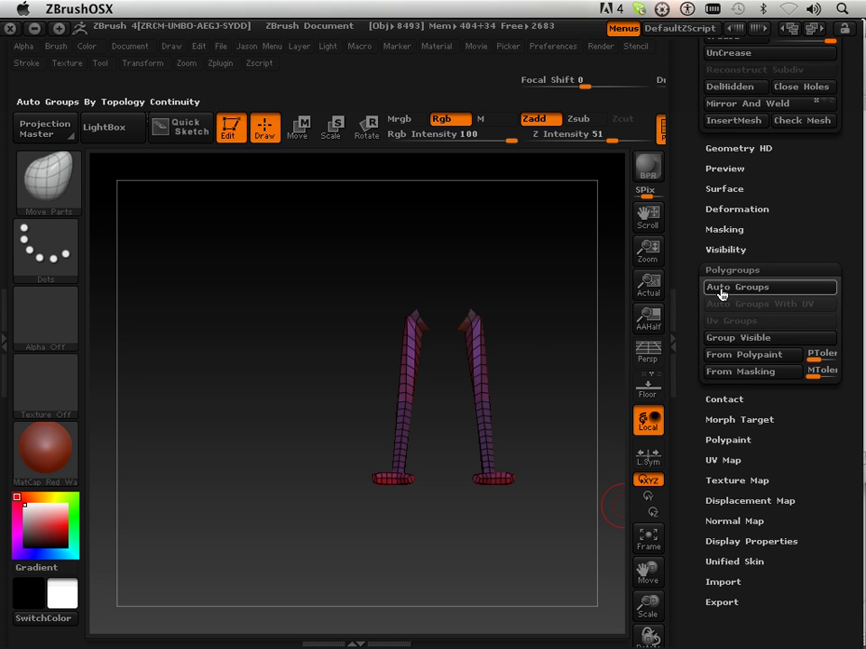
click(725, 343)
ctrl+shift+click(567, 422)
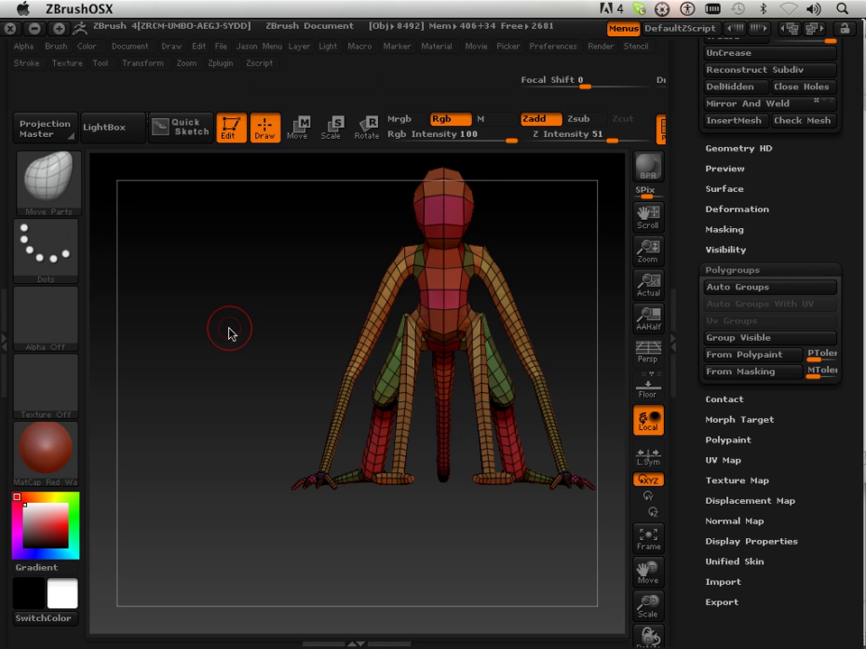
Step: Hide the middle legs' polygroup and regroup the rest of the body as a single polygroup
drag(217, 336, 241, 328)
ctrl+shift+click(378, 448)
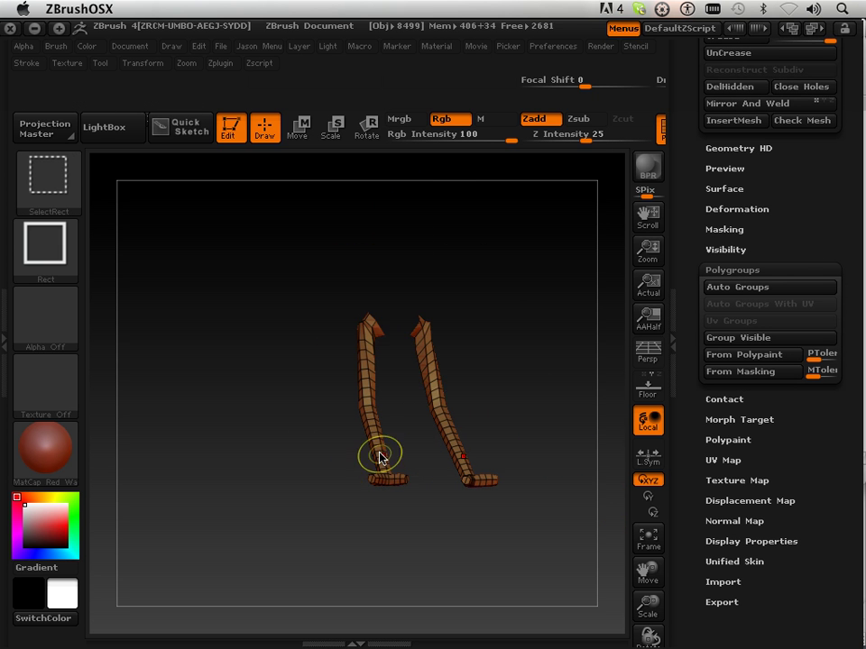
ctrl+shift+click(377, 449)
mouse_move(458, 438)
mouse_down()
mouse_move(438, 614)
mouse_move(484, 608)
mouse_move(433, 621)
mouse_move(446, 523)
mouse_up()
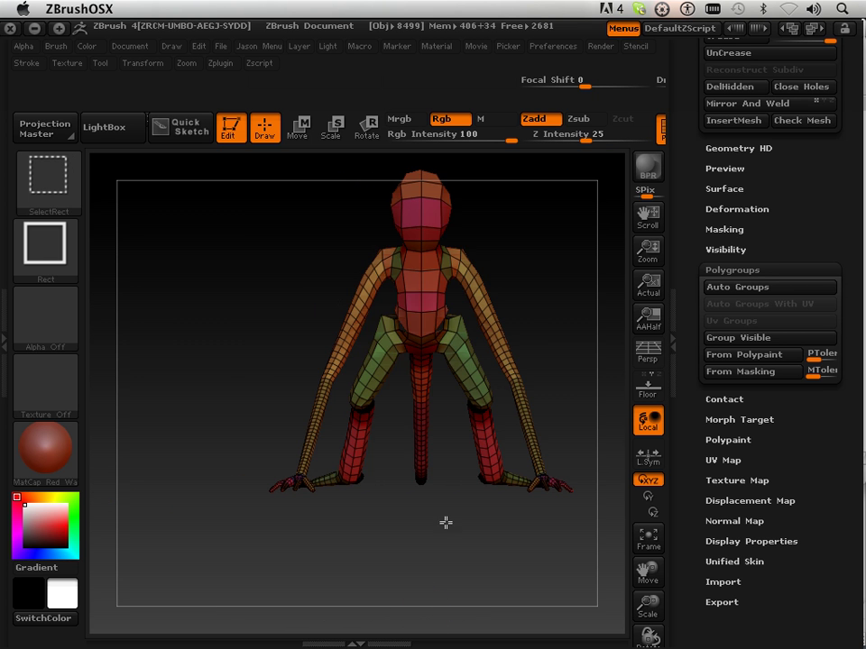
ctrl+shift+click(483, 421)
ctrl+shift+click(495, 492)
ctrl+shift+click(465, 445)
ctrl+shift+click(464, 446)
mouse_move(455, 538)
mouse_down()
mouse_move(421, 550)
mouse_move(388, 543)
mouse_move(499, 518)
mouse_move(490, 304)
mouse_up()
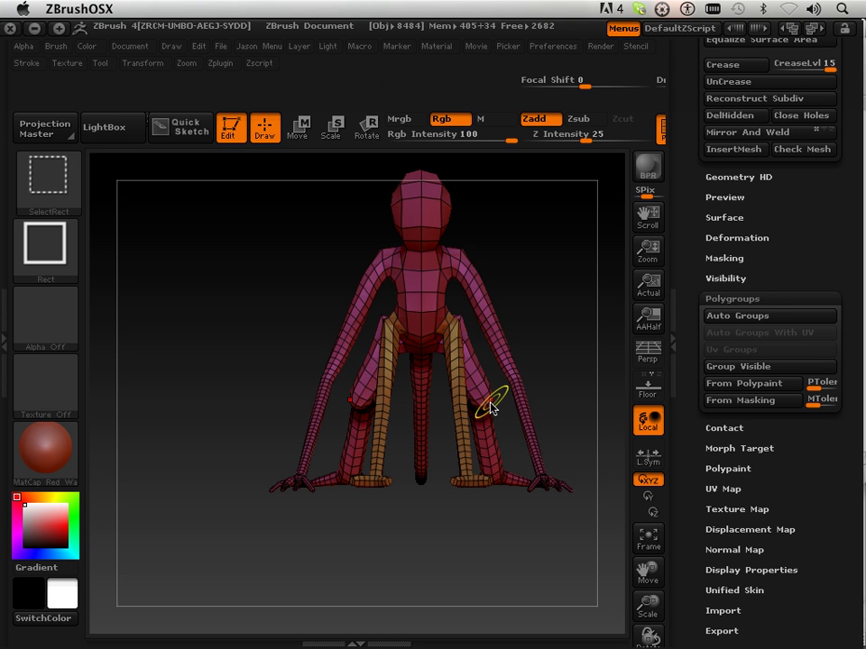
Step: Isolate the middle legs to check the new grouping and show the whole creature from the side
ctrl+shift+click(490, 408)
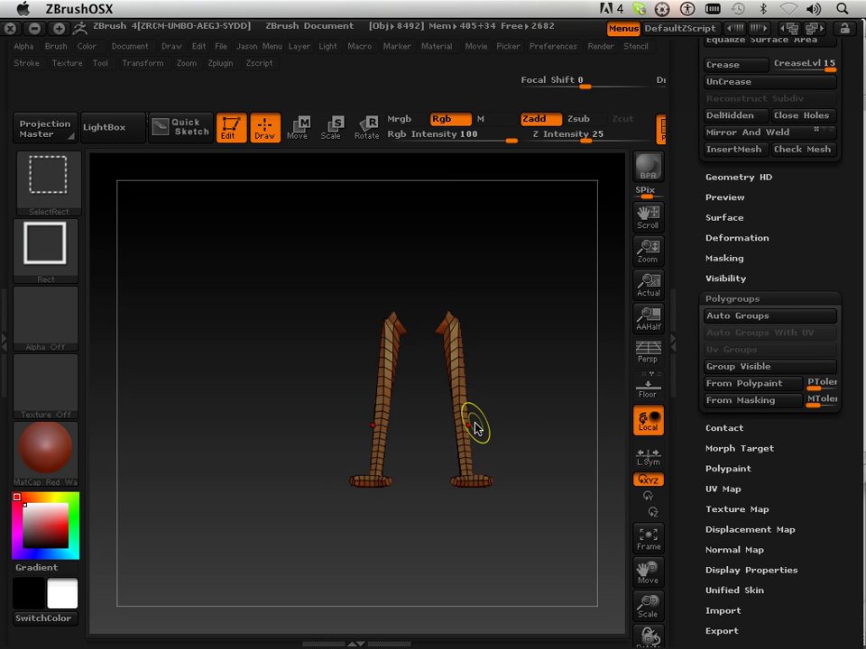
drag(359, 518, 407, 560)
ctrl+shift+click(407, 528)
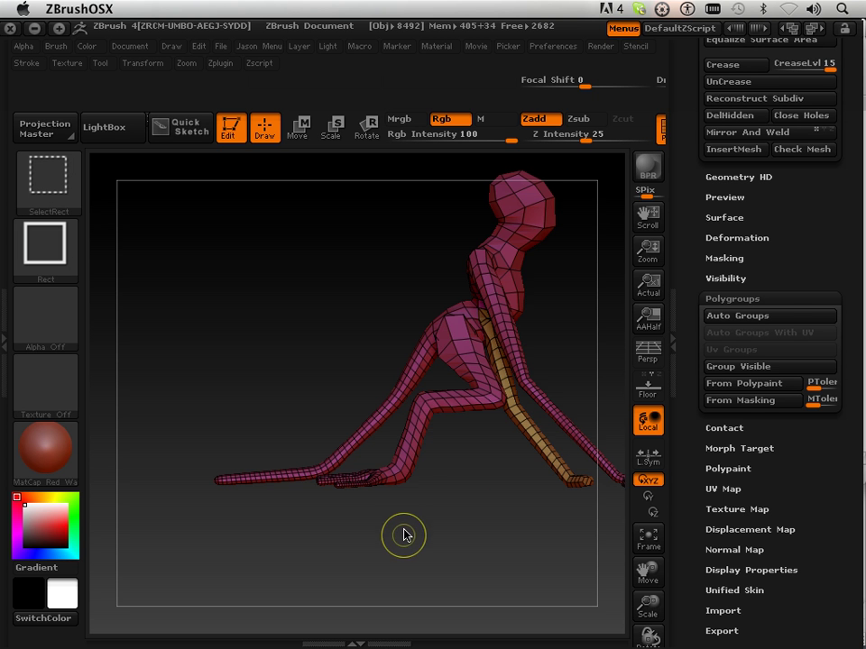
ctrl+shift+click(441, 418)
ctrl+shift+click(430, 443)
mouse_move(645, 574)
mouse_down()
mouse_move(632, 577)
mouse_move(617, 601)
mouse_move(629, 612)
mouse_move(646, 577)
mouse_up()
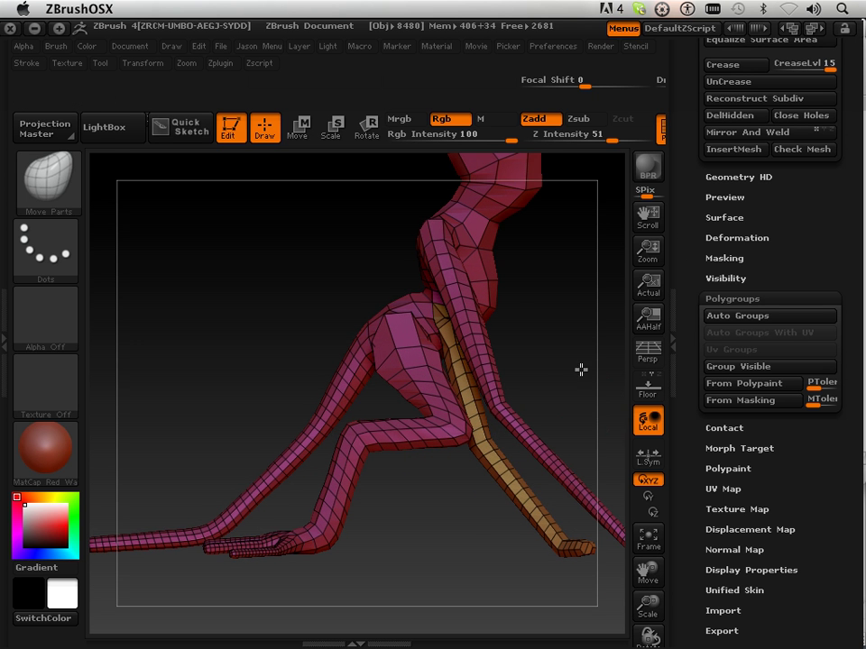
Step: Isolate the middle legs' polygroup and bring their upper ends into close view
drag(581, 370, 456, 373)
ctrl+shift+click(375, 372)
ctrl+shift+click(388, 372)
drag(646, 561, 678, 586)
mouse_move(649, 619)
mouse_down()
mouse_move(650, 577)
mouse_move(663, 613)
mouse_up()
drag(595, 487, 457, 405)
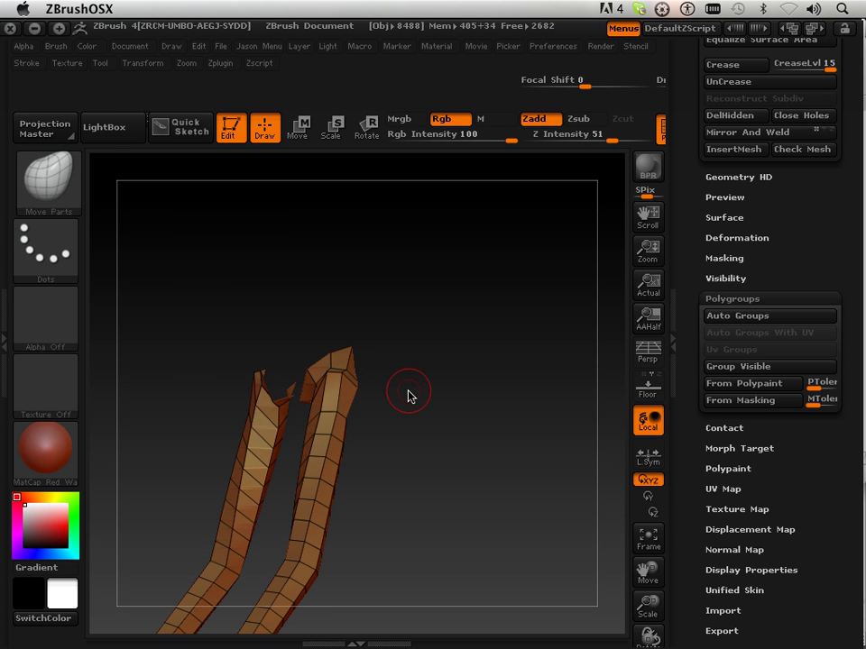
Step: Widen the upper ends of the isolated middle legs symmetrically by pulling their outer edges out with the Move Parts brush
mouse_move(355, 395)
mouse_down()
mouse_move(382, 375)
mouse_move(436, 390)
mouse_up()
mouse_move(371, 353)
mouse_down()
mouse_move(406, 396)
mouse_move(363, 382)
mouse_move(379, 372)
mouse_up()
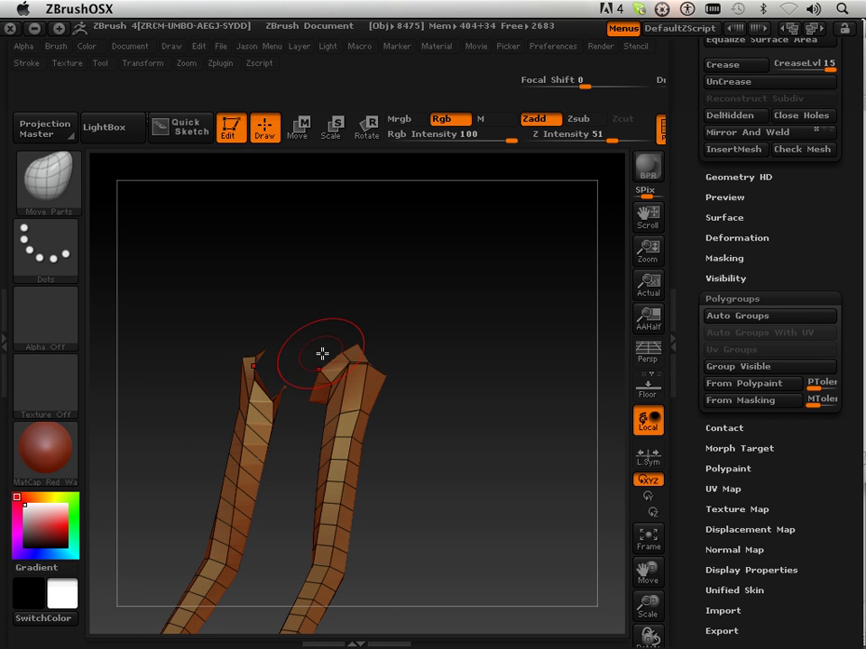
drag(436, 431, 489, 412)
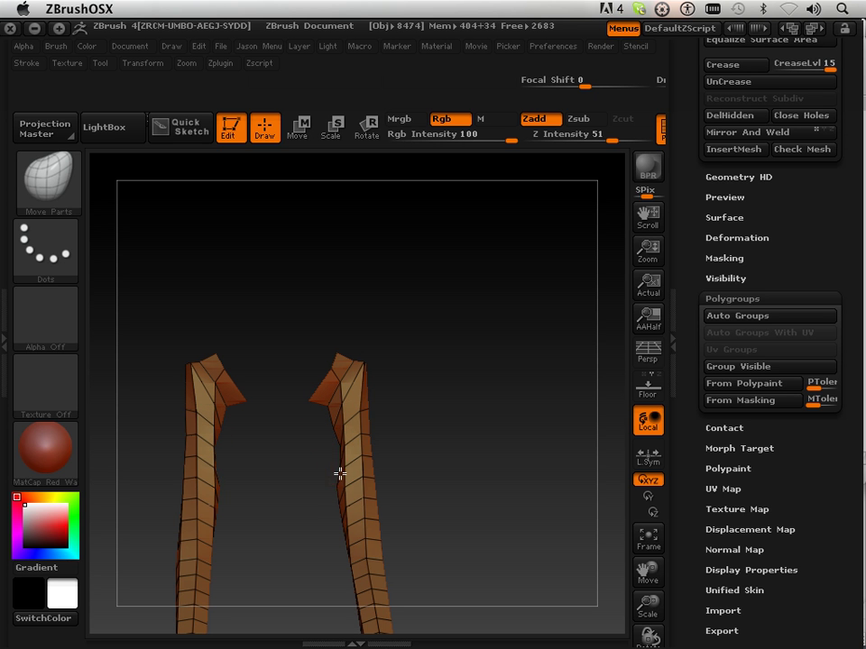
drag(472, 490, 382, 478)
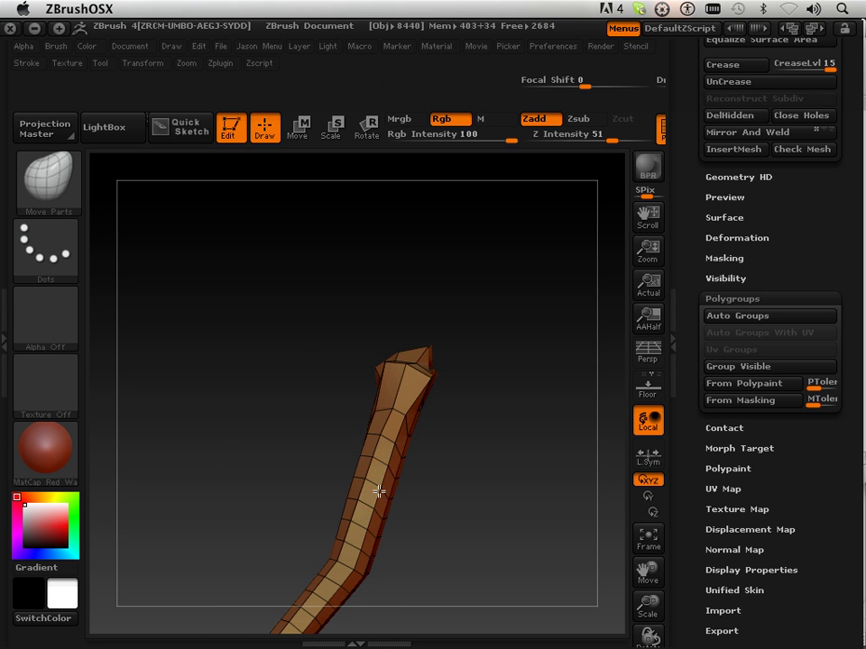
drag(436, 414, 388, 411)
click(411, 427)
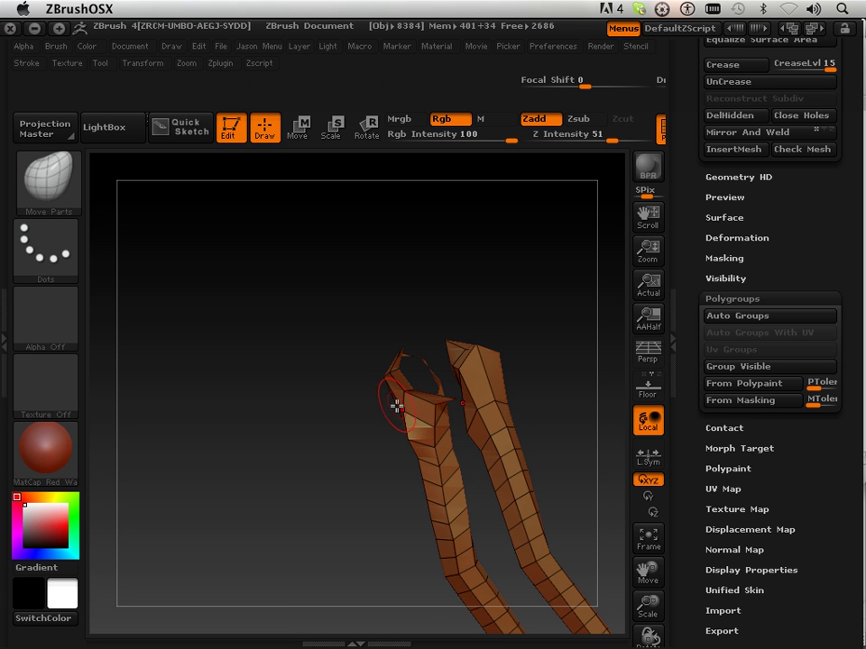
click(400, 407)
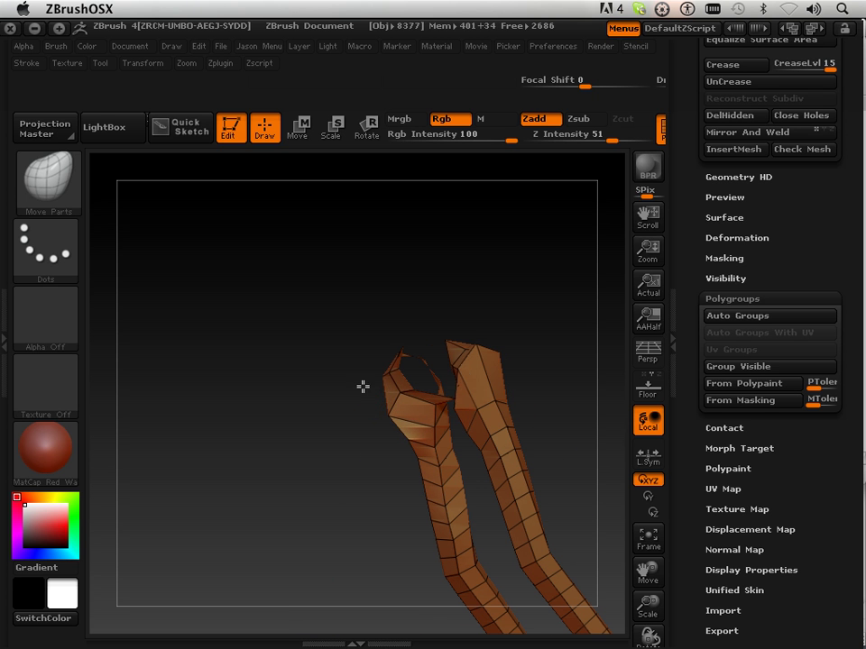
Step: Examine the reshaped upper ends of the middle legs from the front and side, both isolated and attached to the body
mouse_move(296, 386)
mouse_down()
mouse_move(308, 431)
mouse_move(353, 428)
mouse_move(443, 468)
mouse_move(465, 464)
mouse_move(383, 429)
mouse_up()
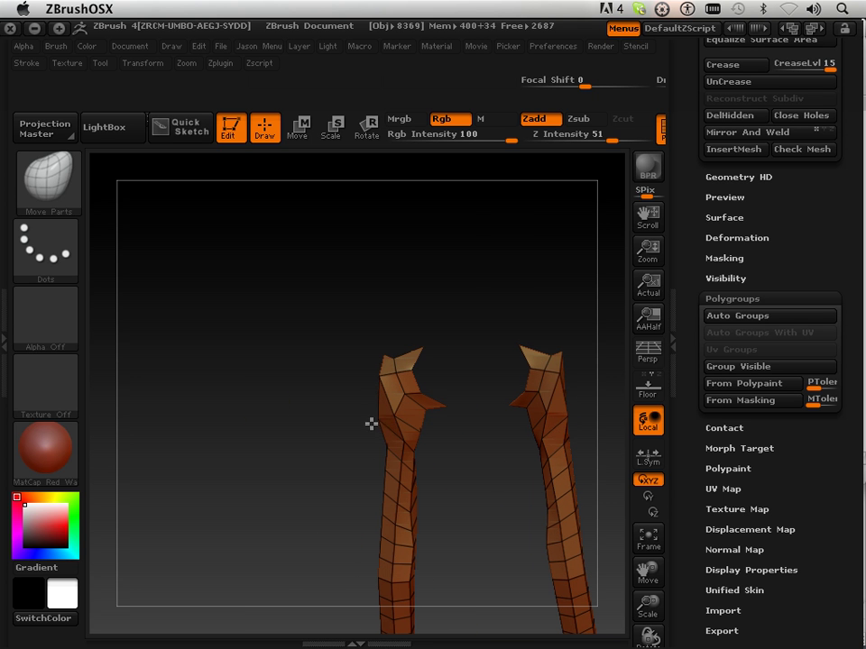
mouse_move(281, 438)
mouse_down()
mouse_move(336, 441)
mouse_move(380, 418)
mouse_up()
drag(287, 421, 429, 411)
ctrl+shift+click(474, 458)
mouse_move(572, 375)
mouse_down()
mouse_move(620, 381)
mouse_move(555, 388)
mouse_up()
key(ctrl+shift)
ctrl+shift+click(417, 403)
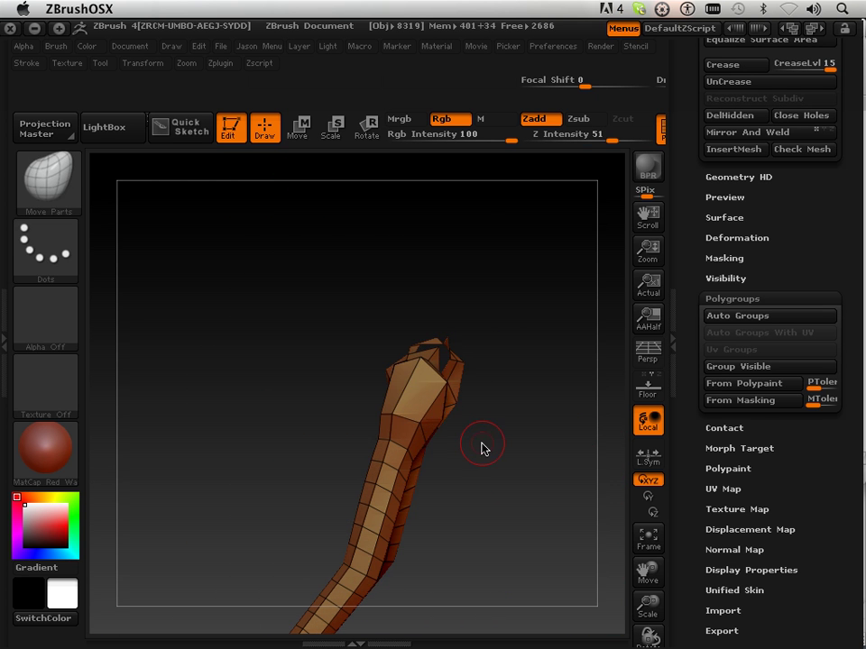
drag(476, 440, 442, 426)
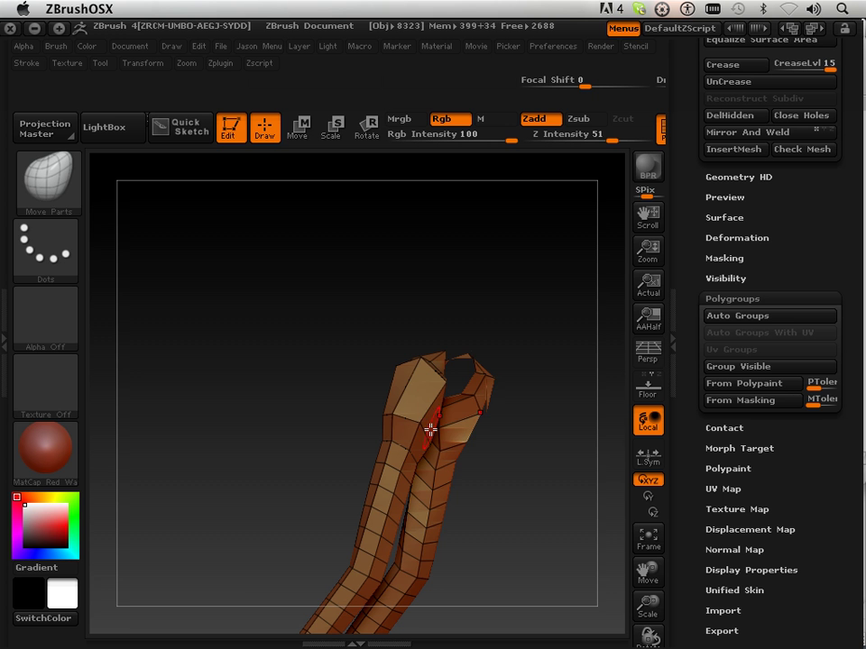
ctrl+shift+click(276, 462)
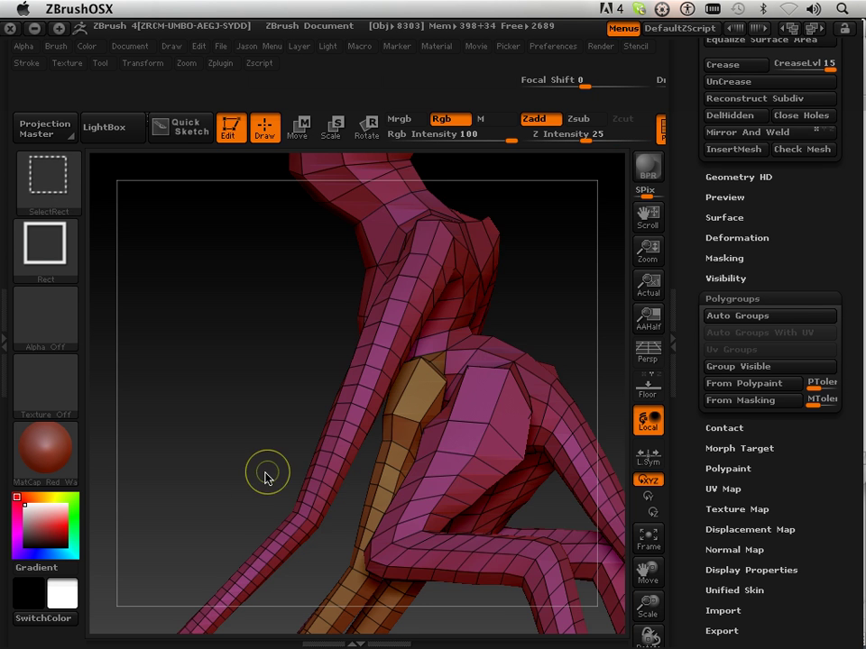
drag(218, 490, 309, 480)
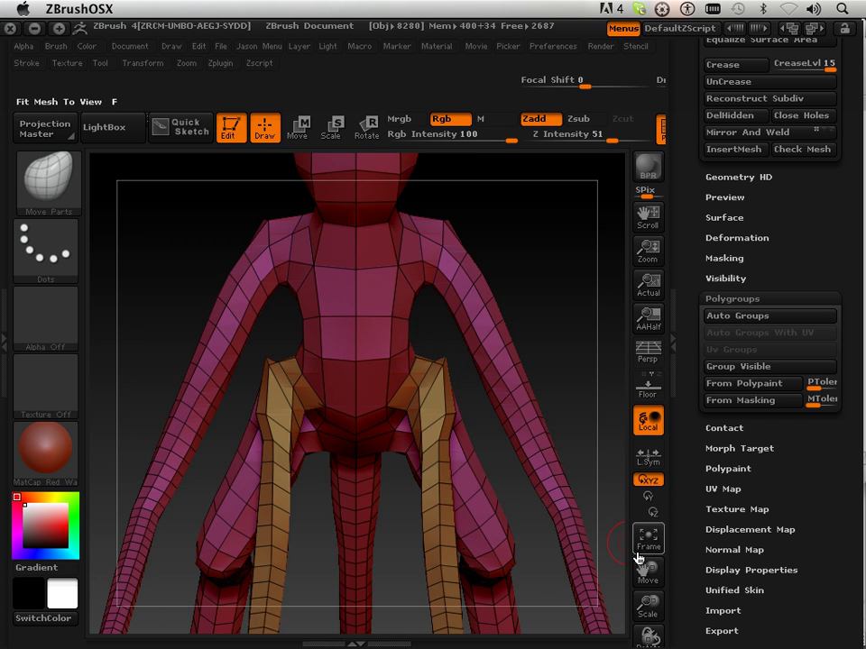
drag(644, 571, 666, 455)
drag(620, 359, 519, 325)
drag(453, 264, 449, 259)
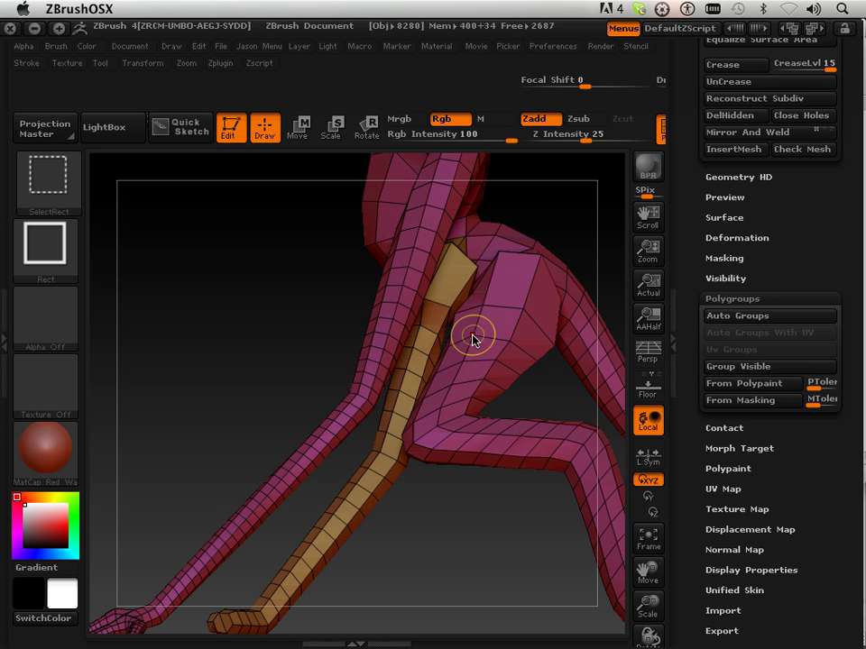
Step: Hide the middle legs to inspect the body and the openings at their joints from several angles, then show everything again
ctrl+shift+click(442, 327)
ctrl+shift+click(397, 348)
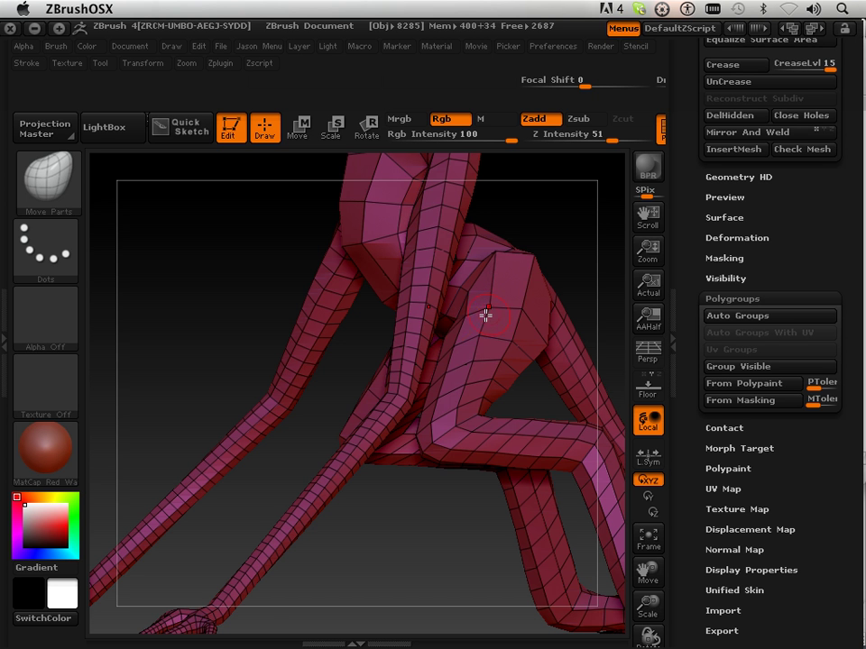
drag(426, 548, 393, 441)
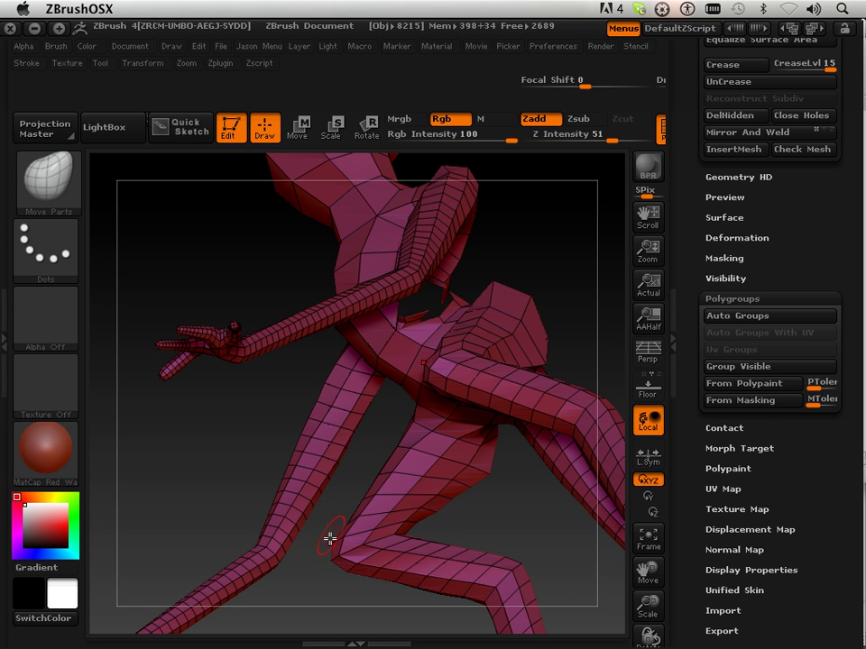
ctrl+shift+click(313, 598)
drag(539, 267, 543, 356)
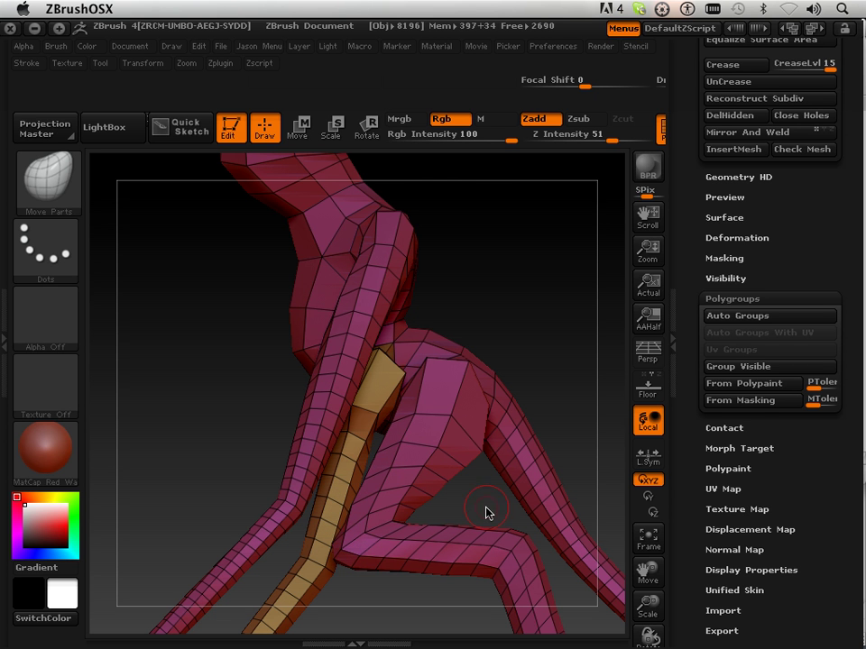
drag(642, 571, 661, 435)
ctrl+shift+click(415, 420)
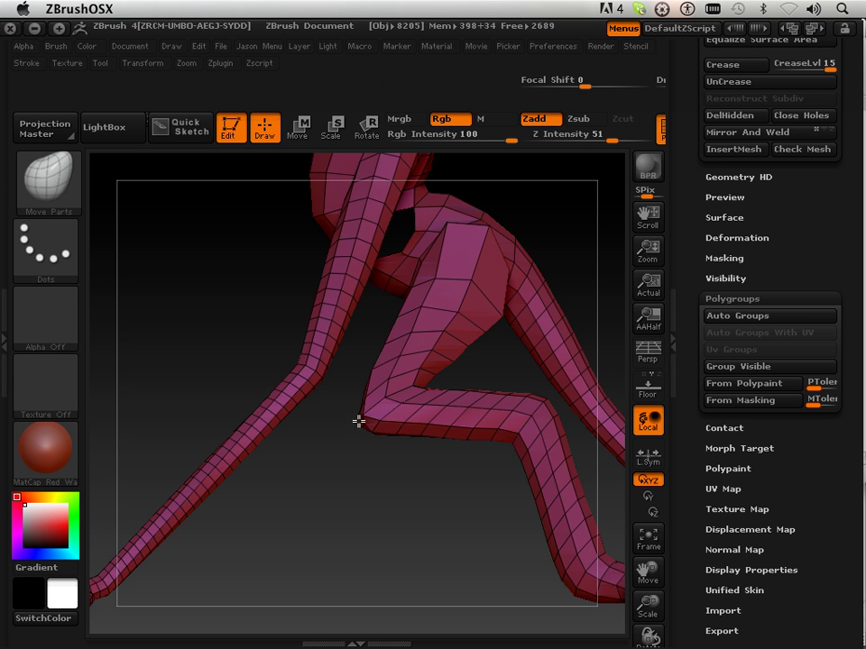
drag(366, 491, 360, 431)
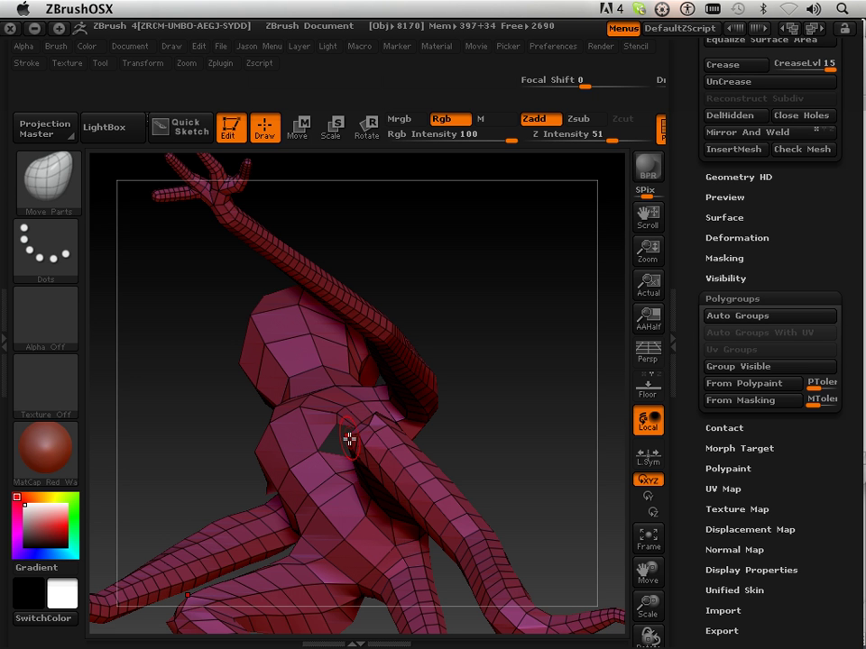
drag(537, 380, 483, 540)
ctrl+shift+click(430, 559)
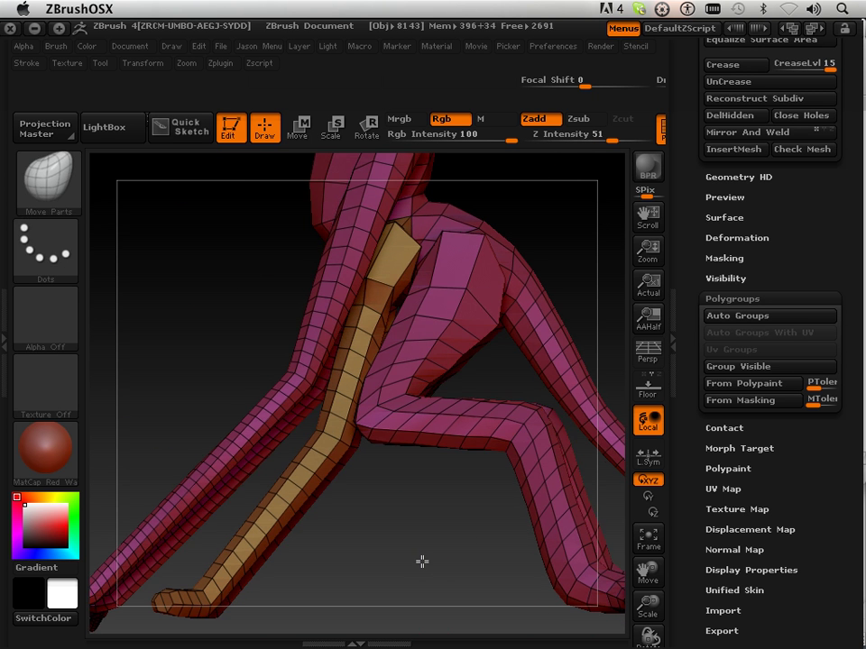
Step: Isolate the middle legs, sculpt a more pronounced knee with the Move Parts brush, and show the whole creature again
ctrl+shift+click(333, 463)
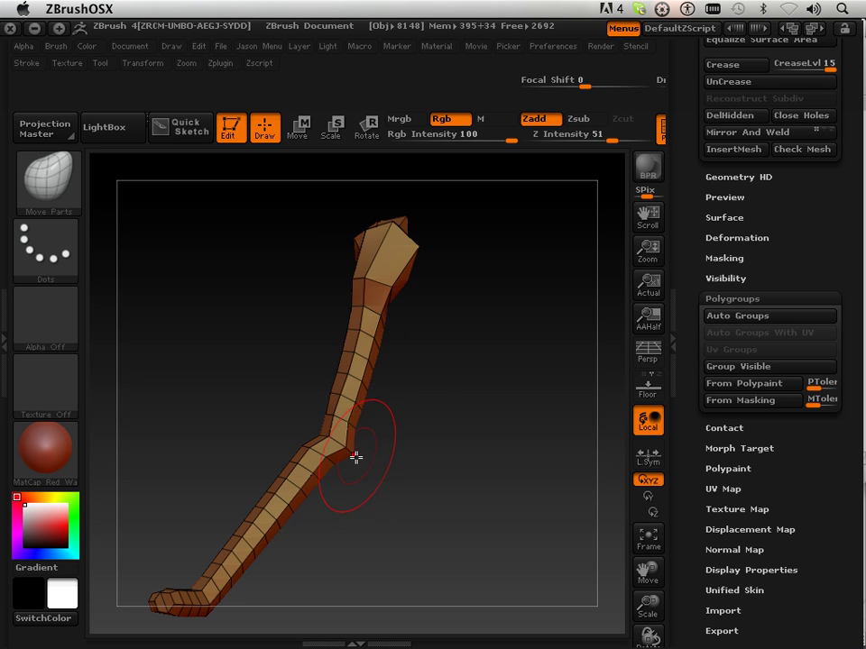
ctrl+shift+click(436, 527)
mouse_move(402, 561)
mouse_down()
mouse_move(485, 555)
mouse_move(370, 563)
mouse_move(389, 567)
mouse_move(396, 484)
mouse_up()
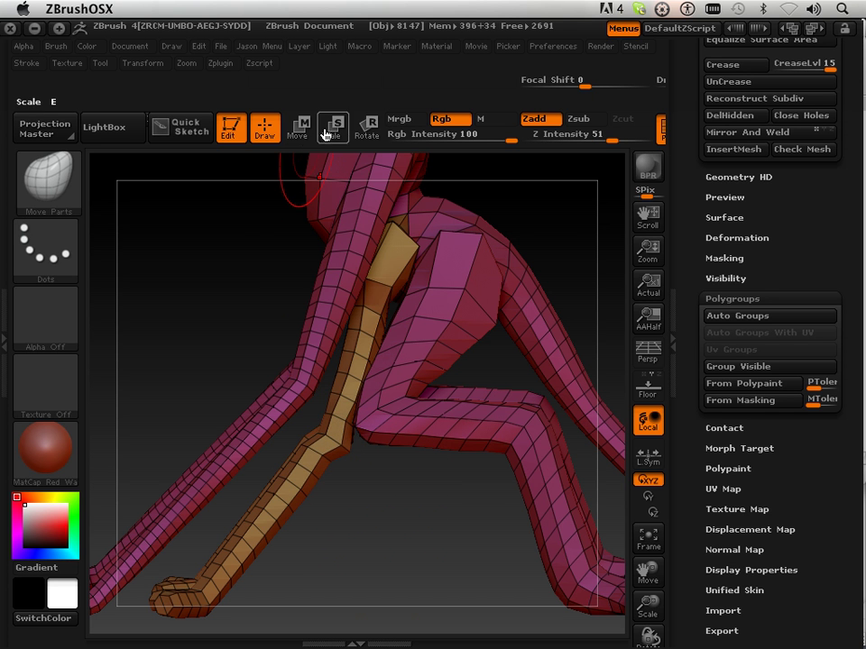
Step: Switch to the Rotate transpose tool and mask everything except the middle legs' polygroup
click(364, 126)
ctrl+drag(359, 330, 350, 383)
drag(332, 460, 327, 471)
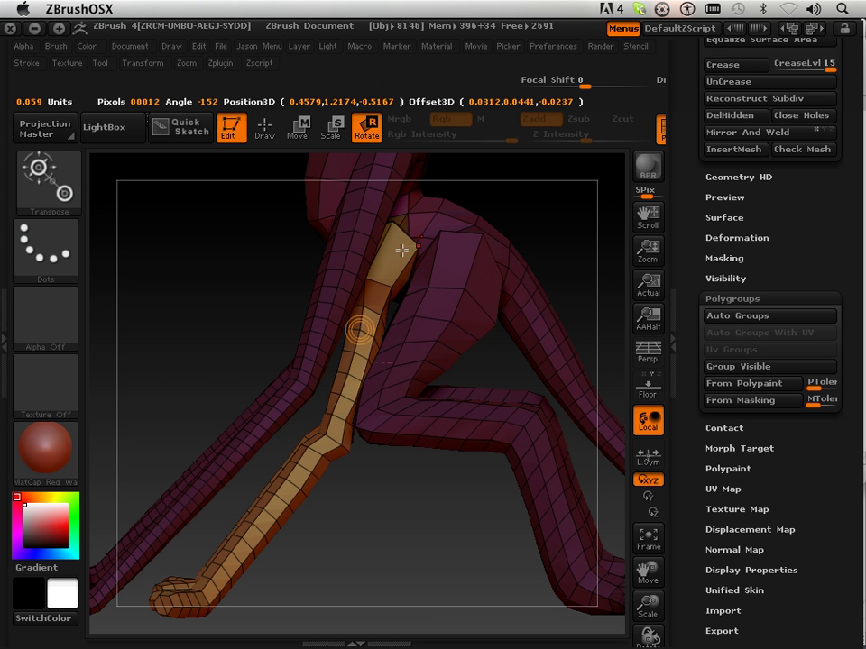
drag(395, 340, 398, 387)
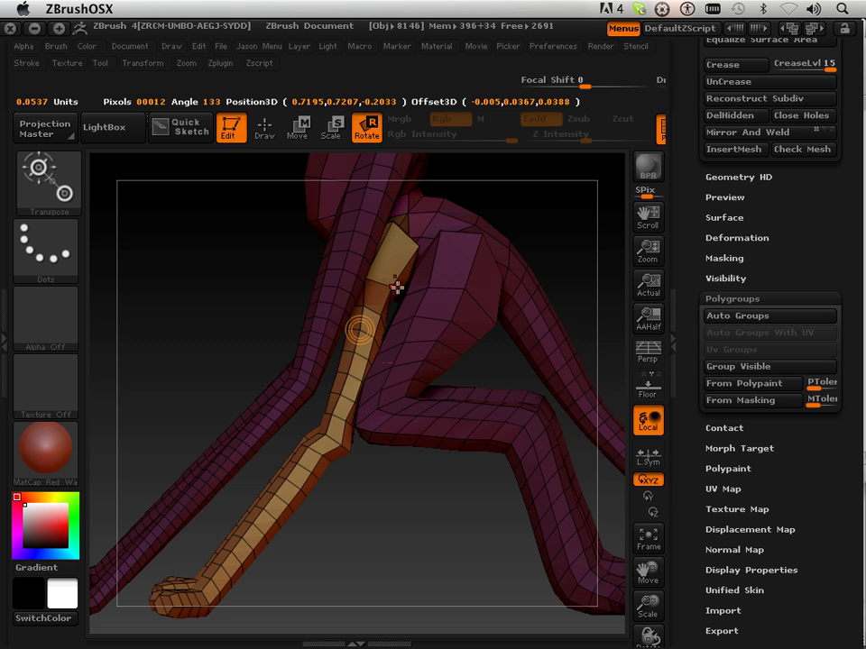
Step: Mask the middle legs topologically down to the knees and rotate the lower legs slightly with a transpose line from knee to foot
mouse_move(399, 254)
mouse_down()
mouse_move(357, 334)
mouse_move(344, 411)
mouse_move(286, 560)
mouse_up()
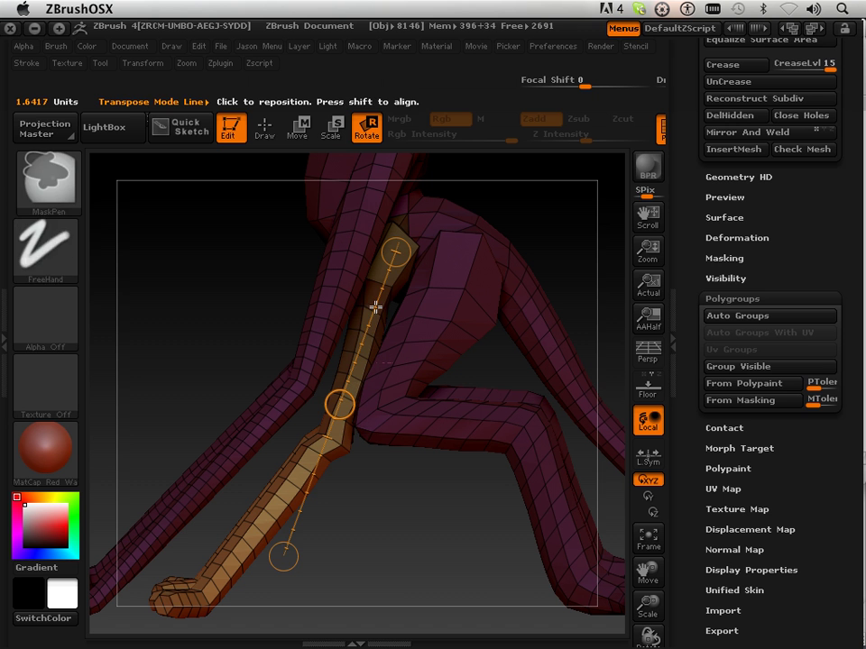
drag(379, 333, 397, 487)
mouse_move(385, 274)
mouse_down()
mouse_move(384, 312)
mouse_move(270, 573)
mouse_up()
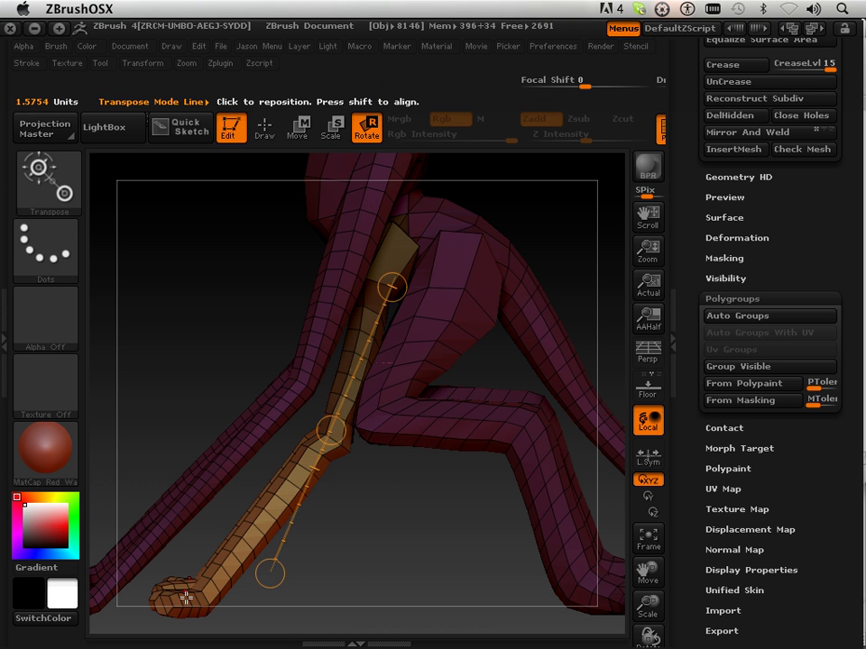
mouse_move(326, 435)
mouse_down()
mouse_move(191, 608)
mouse_move(179, 579)
mouse_move(164, 499)
mouse_move(286, 596)
mouse_move(371, 587)
mouse_move(219, 547)
mouse_move(239, 556)
mouse_up()
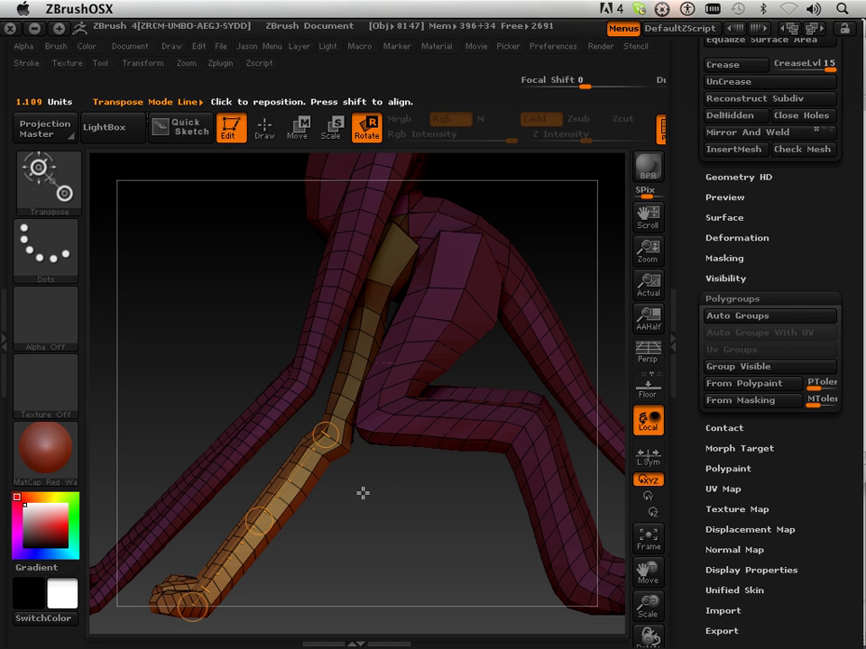
mouse_move(192, 609)
mouse_down()
mouse_move(186, 601)
mouse_move(199, 608)
mouse_up()
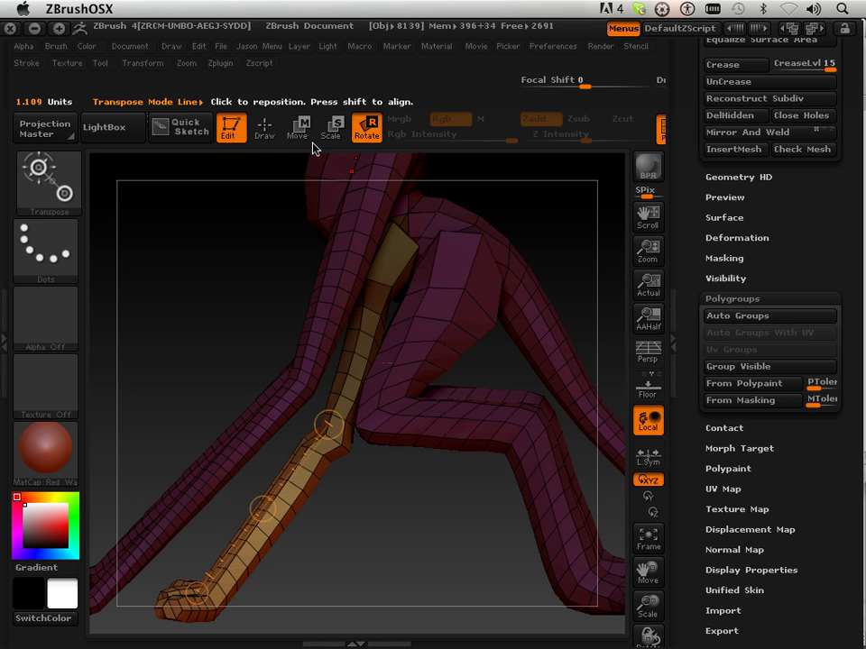
Step: Clear the existing mask, mask the middle legs' polygroup, and invert the mask so only those legs stay editable
drag(698, 383, 700, 371)
click(712, 254)
click(726, 289)
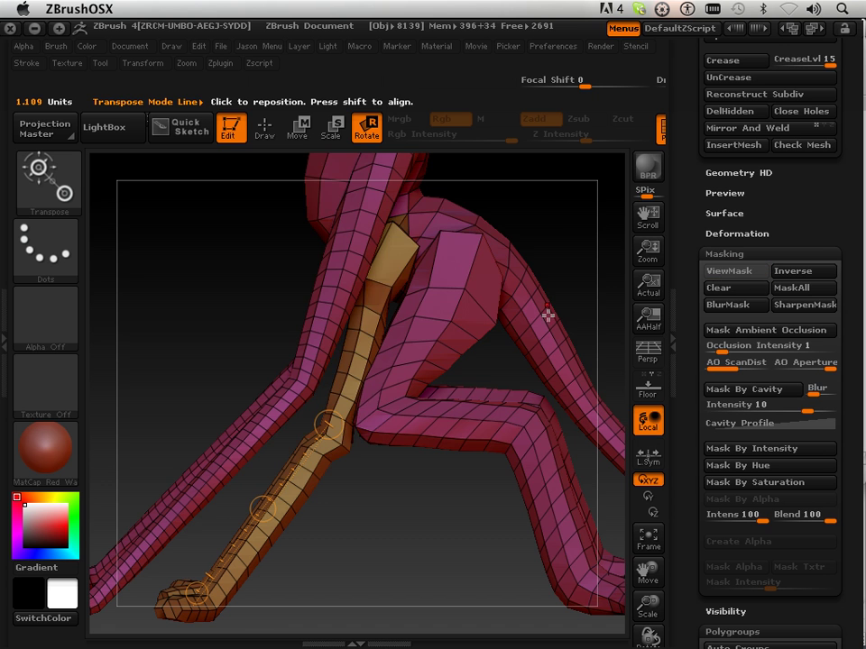
ctrl+click(435, 339)
drag(414, 347, 417, 351)
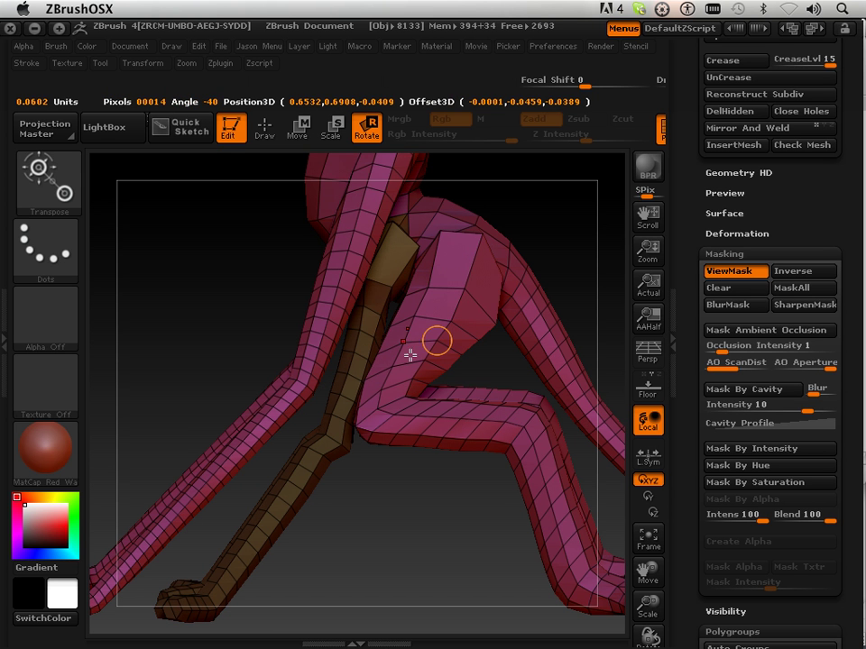
click(791, 271)
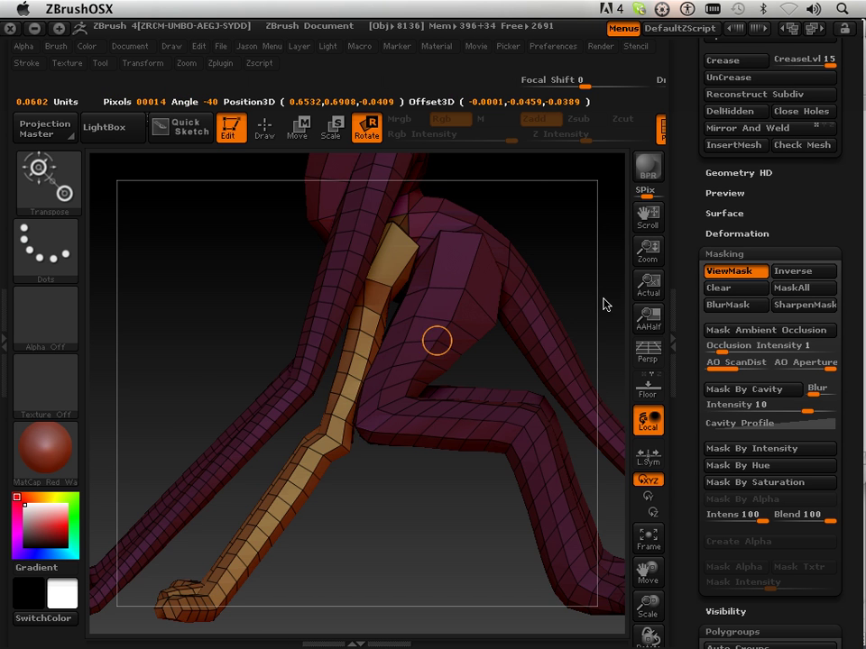
Step: Rotate the whole middle legs forward with a transpose line starting at their upper ends and check them from the front and side
mouse_move(398, 253)
mouse_down()
mouse_move(325, 456)
mouse_move(316, 462)
mouse_move(274, 449)
mouse_up()
drag(644, 572, 707, 557)
mouse_move(581, 527)
mouse_down()
mouse_move(526, 524)
mouse_move(580, 530)
mouse_move(572, 526)
mouse_up()
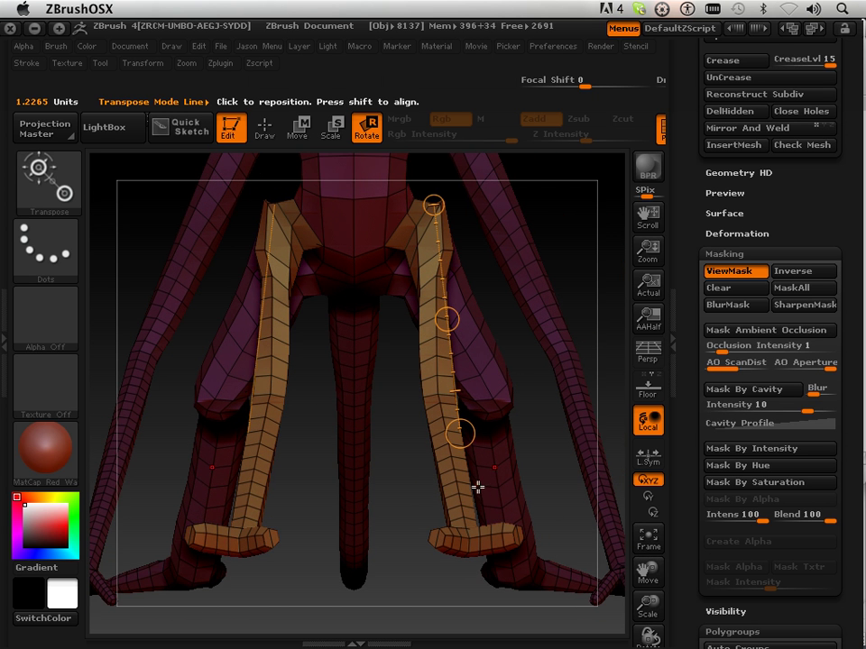
drag(603, 314, 501, 321)
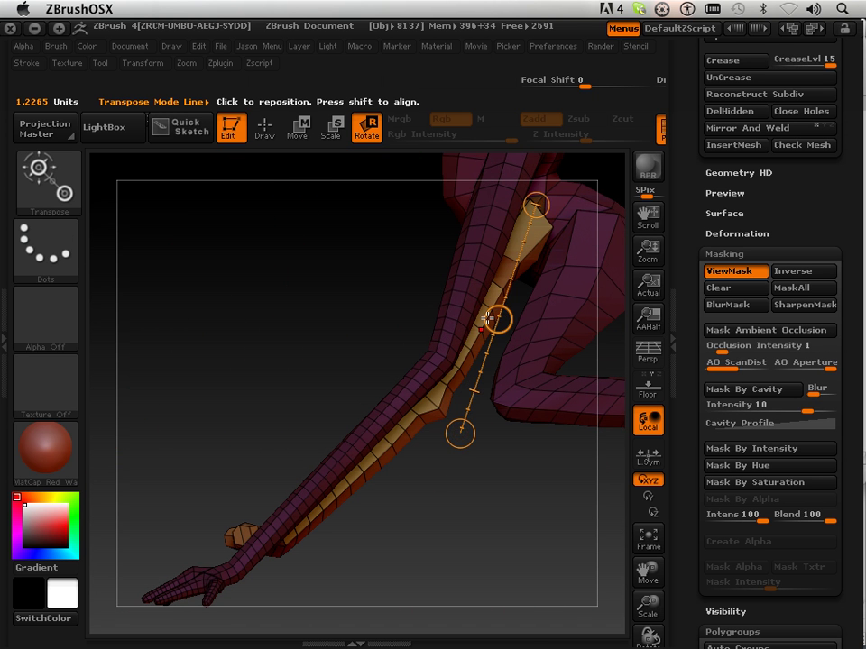
Step: Mask the upper part of the middle legs topologically from the body down to the knees
drag(546, 228, 282, 619)
drag(441, 514, 448, 435)
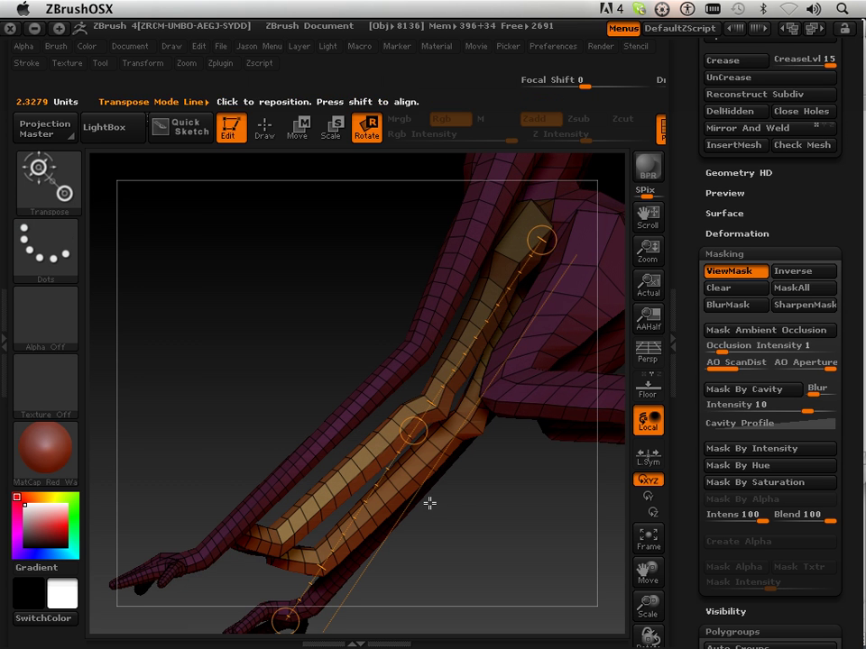
mouse_move(507, 268)
mouse_down()
mouse_move(404, 450)
mouse_move(392, 533)
mouse_up()
mouse_move(503, 289)
mouse_down()
mouse_move(365, 487)
mouse_move(371, 492)
mouse_move(282, 558)
mouse_move(231, 580)
mouse_move(323, 520)
mouse_up()
key(ctrl)
shift+drag(483, 516, 501, 558)
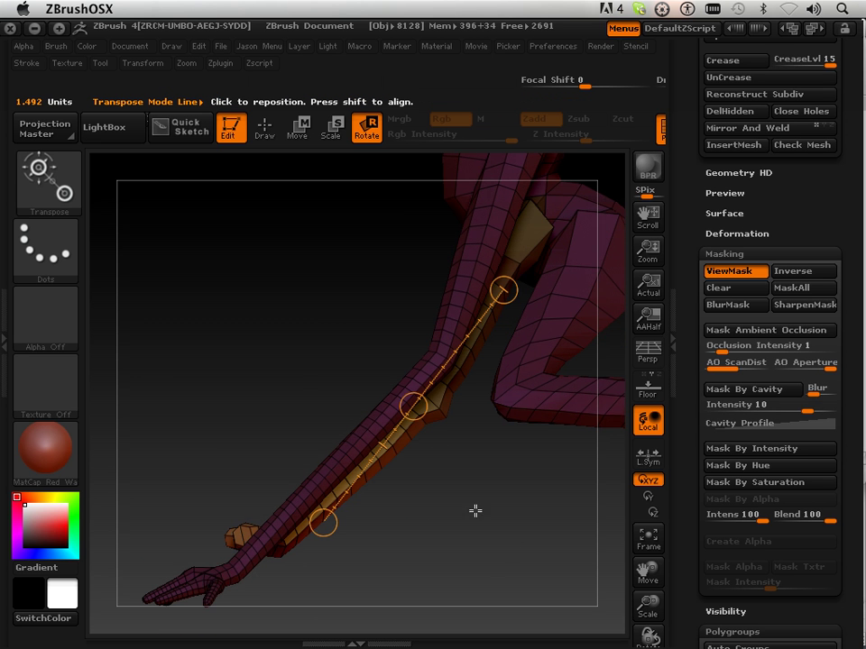
Step: Place a transpose line from the middle leg's knee to its foot and rotate the lower legs downward
drag(270, 385, 286, 409)
drag(315, 377, 193, 543)
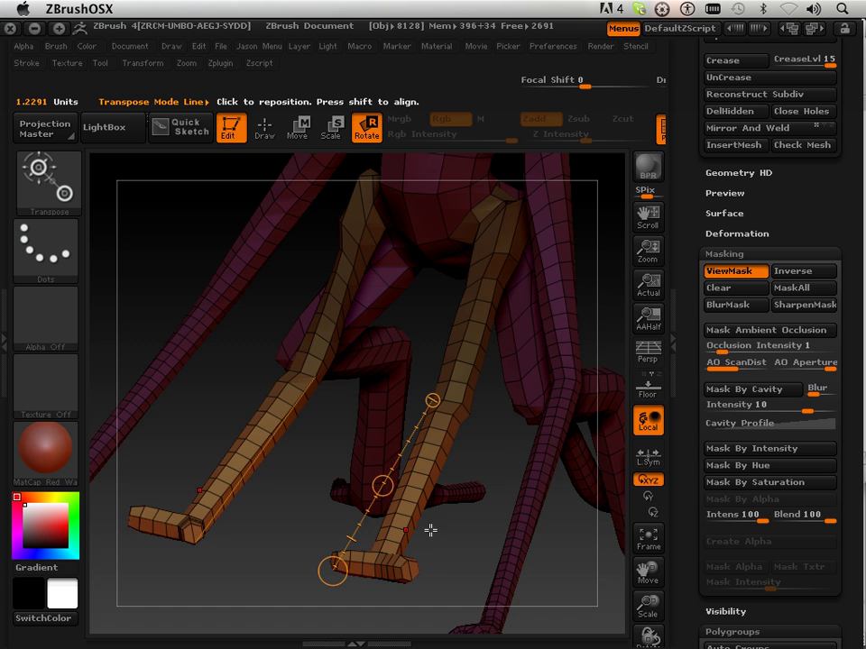
drag(486, 514, 437, 504)
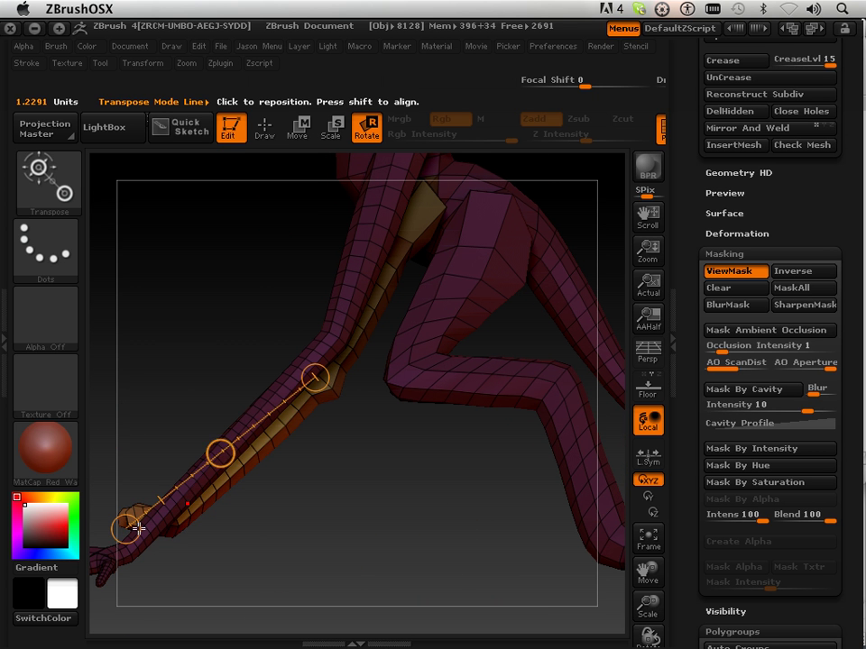
drag(125, 522, 169, 569)
Step: Bring the whole creature into view from the side, return to Draw mode, and clear the mask
drag(291, 514, 441, 512)
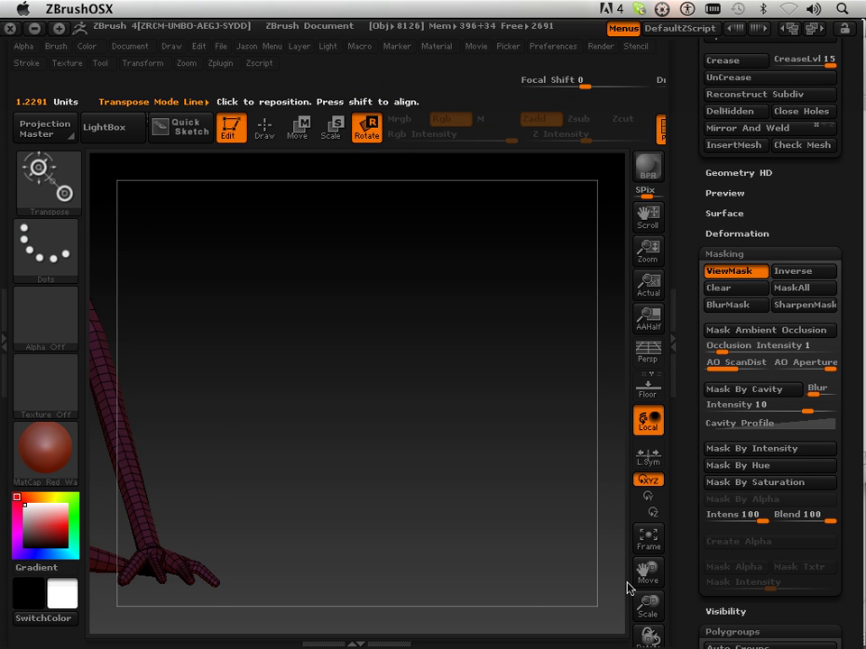
drag(651, 574, 857, 604)
drag(542, 430, 443, 426)
drag(651, 608, 637, 525)
mouse_move(643, 568)
mouse_down()
mouse_move(560, 565)
mouse_move(497, 394)
mouse_move(576, 395)
mouse_move(478, 396)
mouse_move(587, 414)
mouse_move(506, 417)
mouse_up()
click(264, 129)
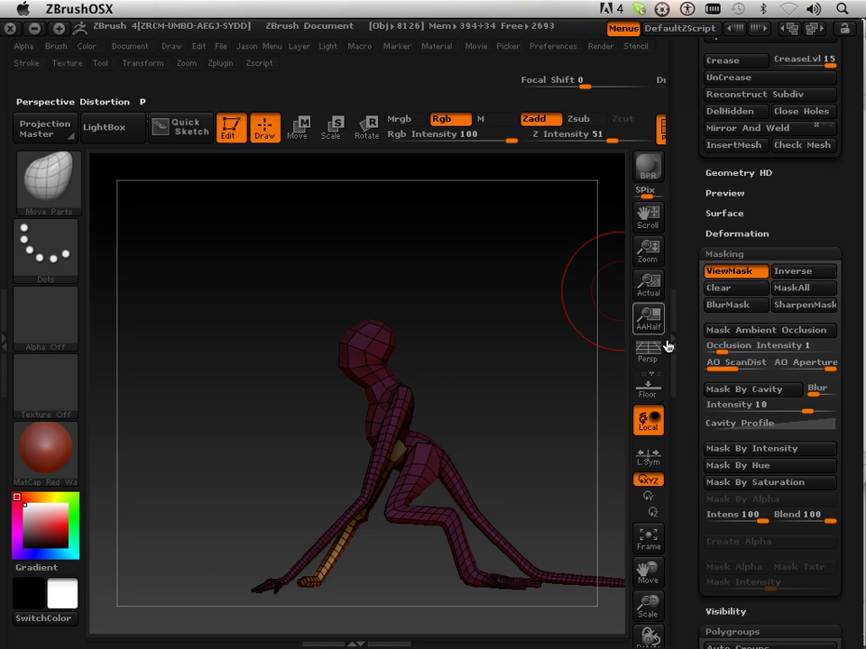
click(718, 288)
mouse_move(508, 381)
mouse_down()
mouse_move(599, 393)
mouse_move(504, 400)
mouse_up()
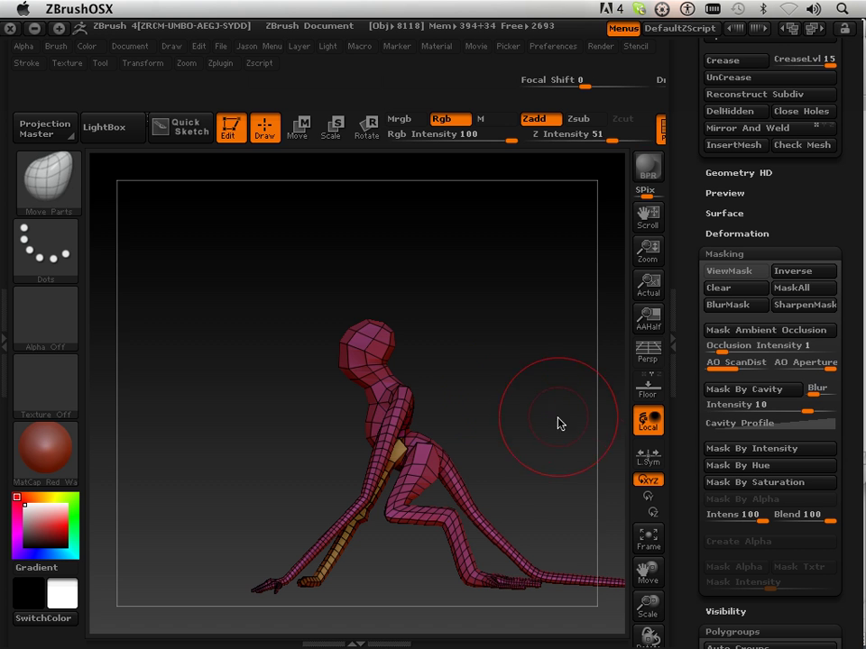
Step: Reshape the hind legs between knee and ankle with the Move Parts brush from the opposite side
drag(648, 606, 642, 642)
drag(551, 311, 365, 480)
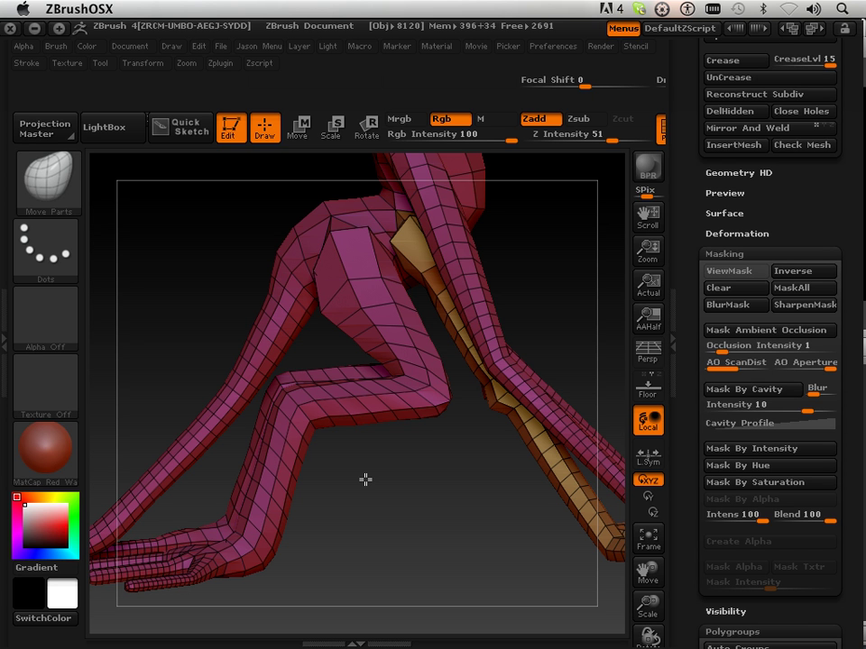
drag(365, 480, 315, 431)
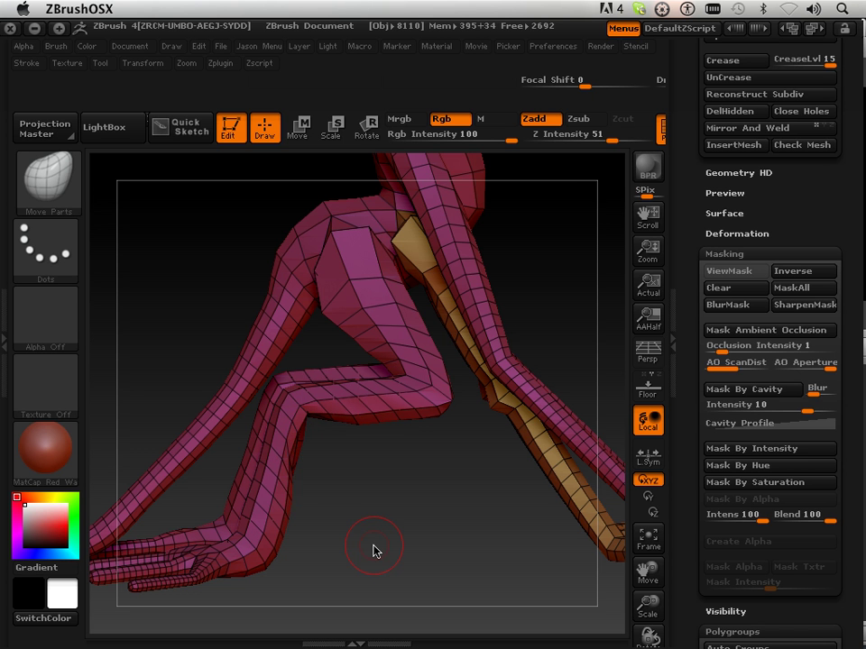
drag(375, 552, 329, 463)
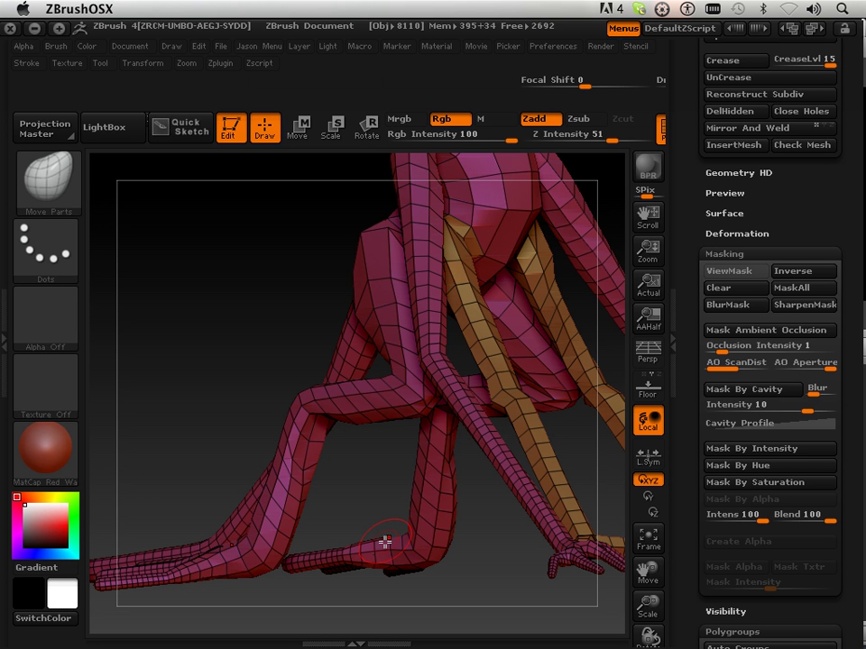